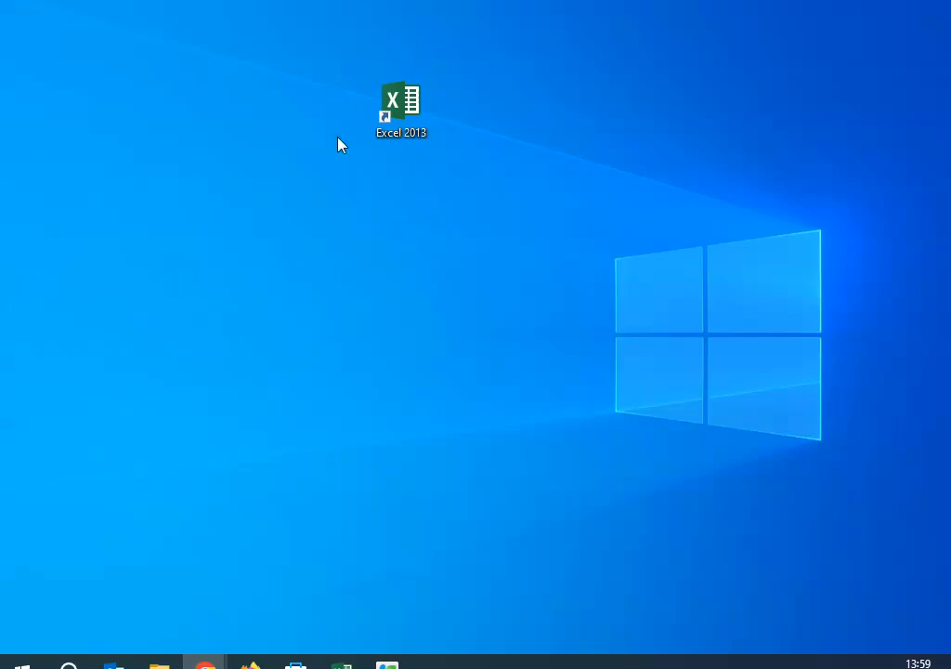
Step: Launch Excel 2013 from the desktop and create a blank workbook
click(397, 104)
double_click(400, 107)
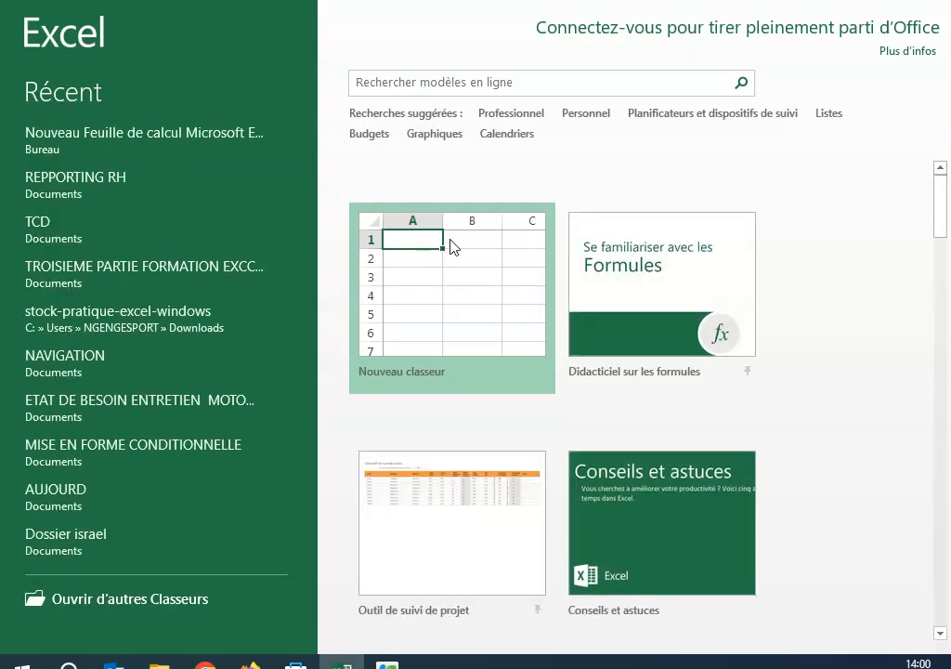
scroll(538, 474, down, 5)
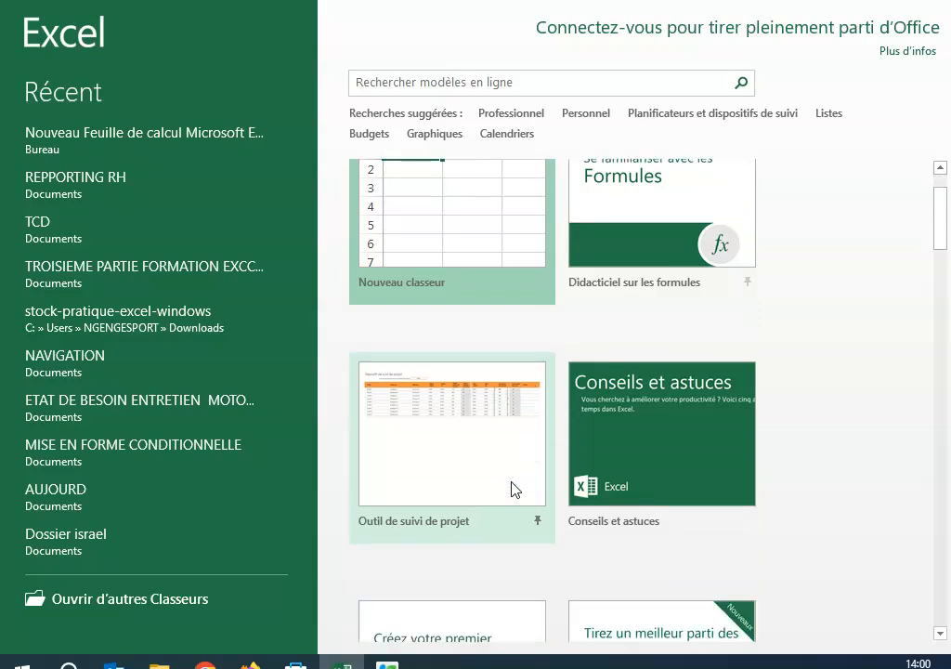
scroll(487, 438, down, 6)
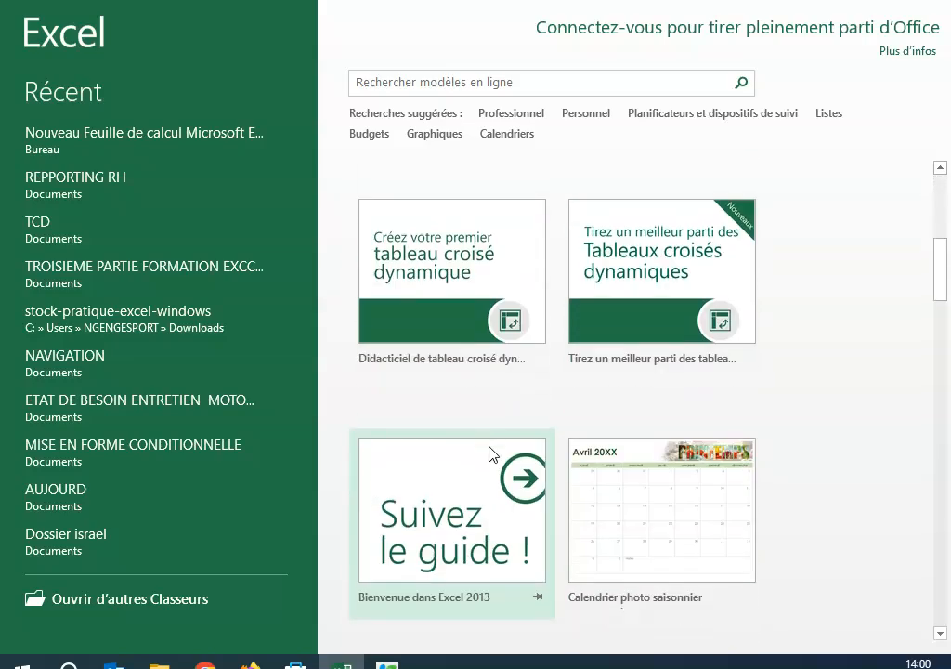
scroll(488, 437, up, 2)
scroll(487, 437, down, 1)
scroll(487, 438, up, 10)
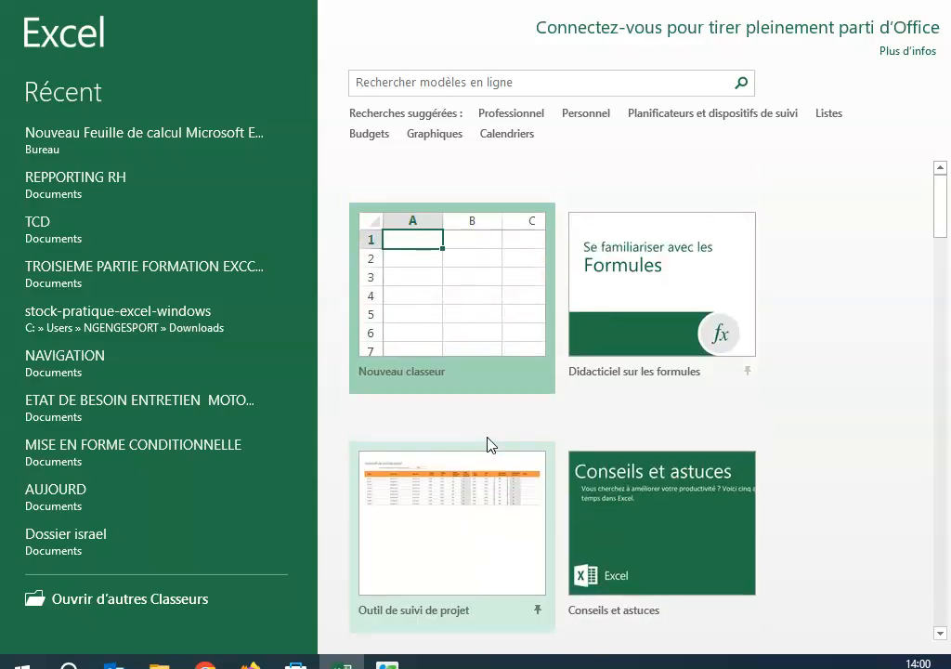
click(432, 246)
click(430, 239)
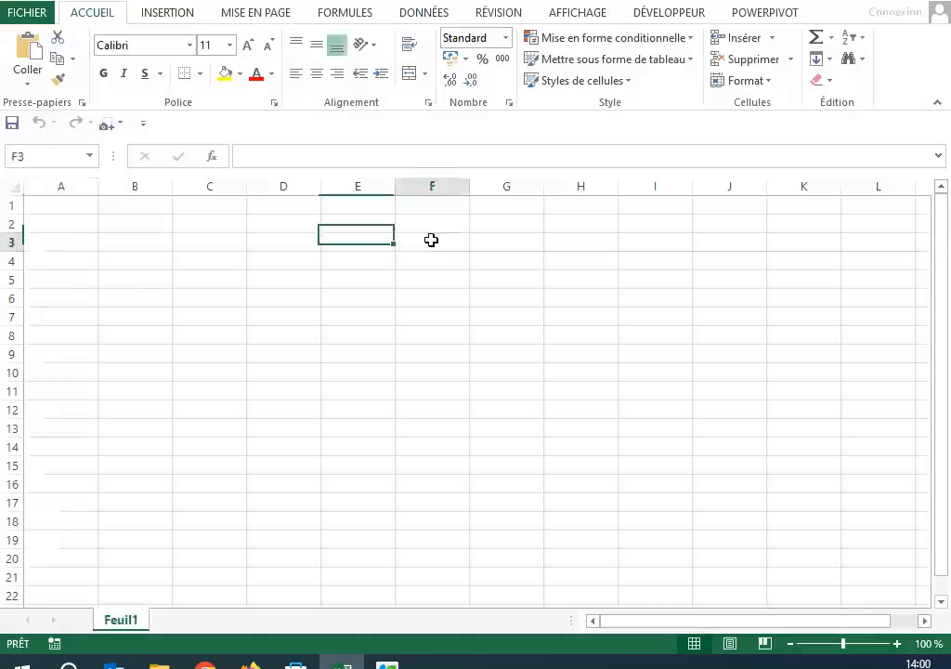
click(376, 332)
double_click(45, 206)
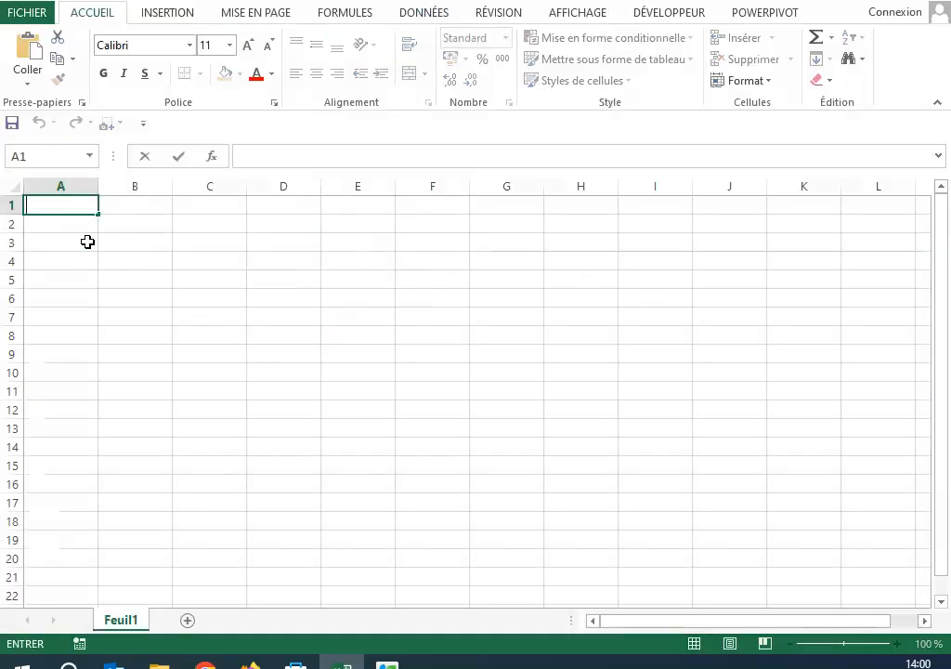
click(211, 255)
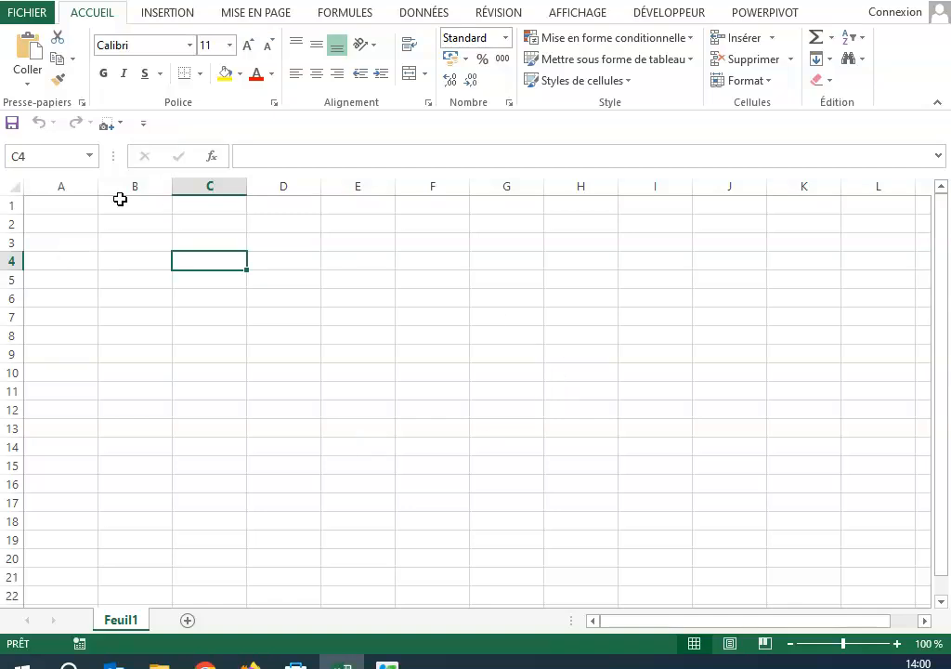
click(53, 208)
click(144, 208)
click(121, 263)
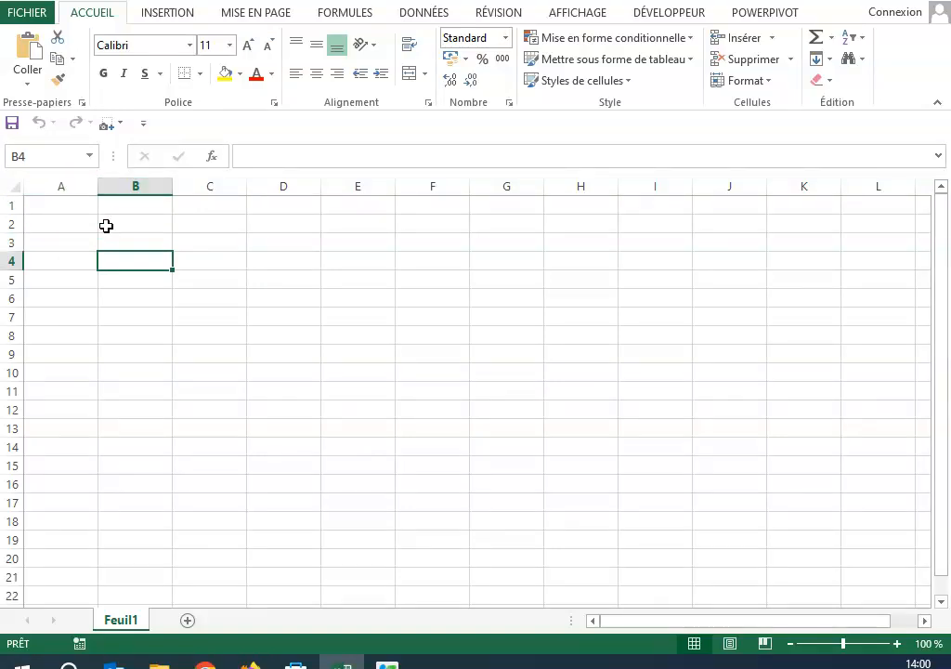
click(47, 206)
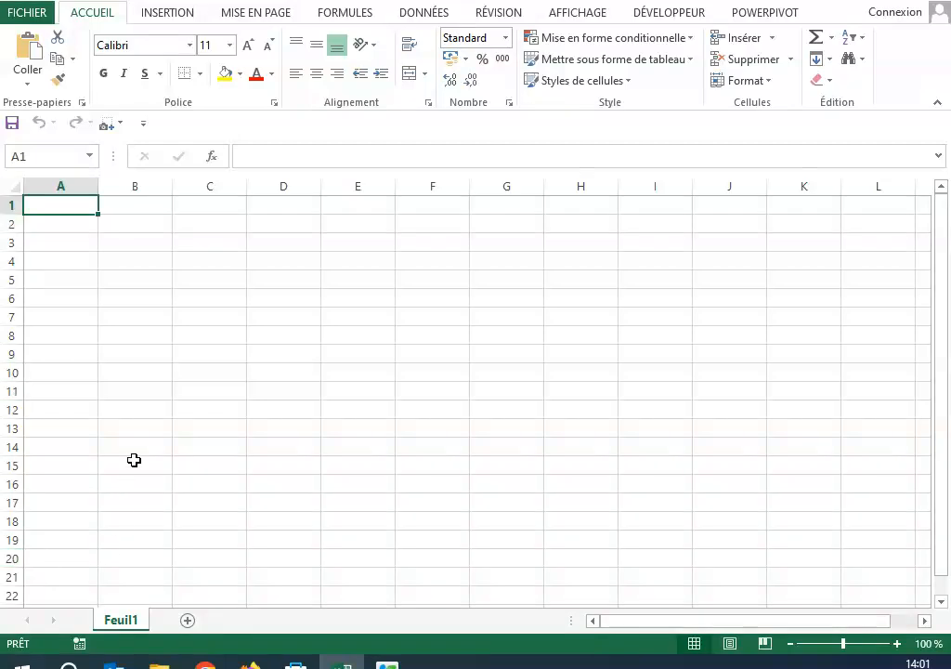
Step: Select cells such as A1, A2, B1 and D7 in turn and examine their cell references and the formula bar
click(79, 237)
click(59, 201)
drag(66, 261, 61, 242)
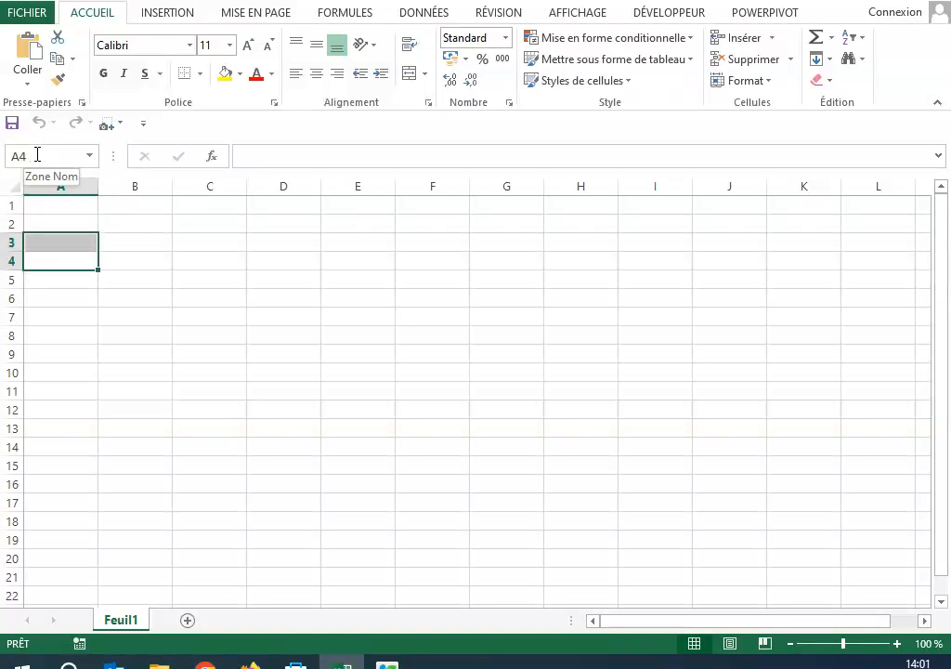
click(62, 205)
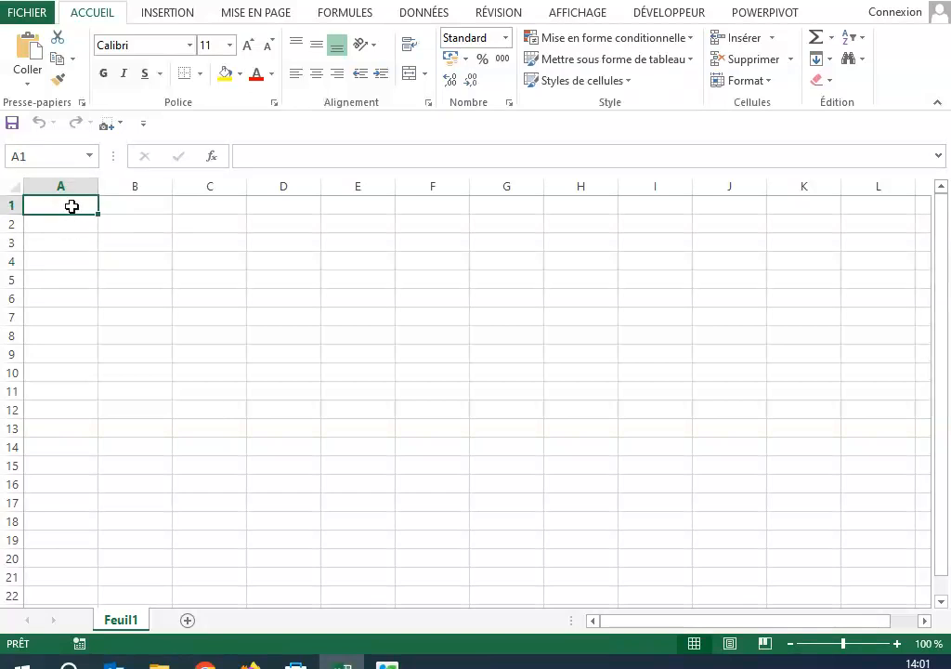
click(62, 229)
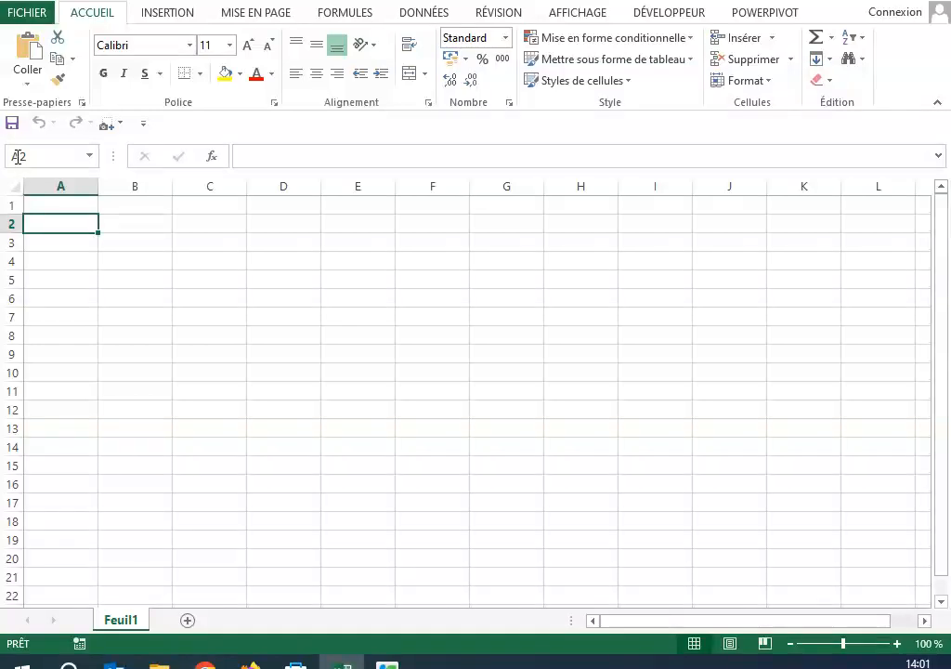
click(141, 200)
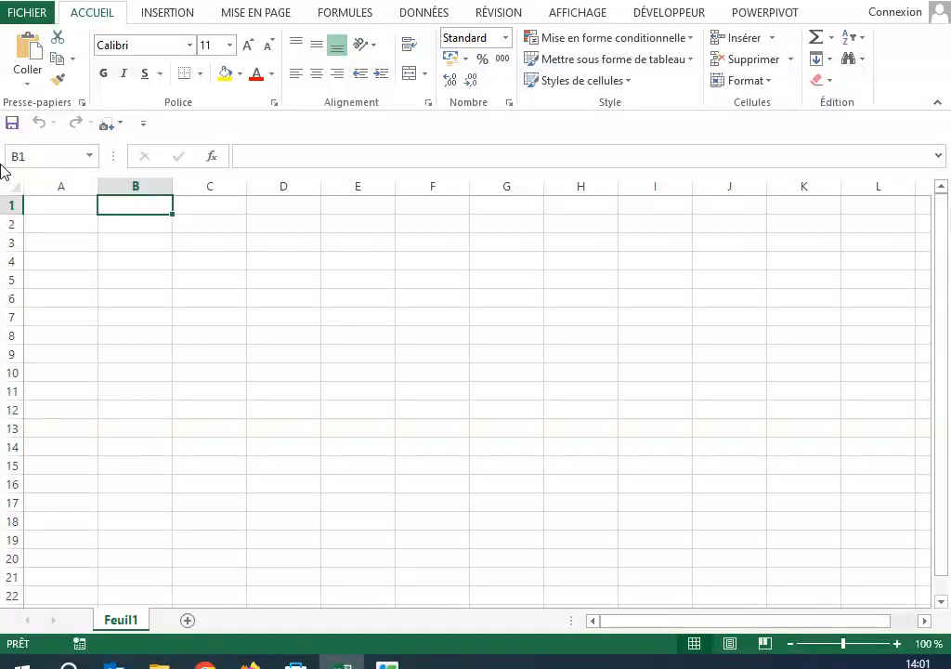
click(269, 317)
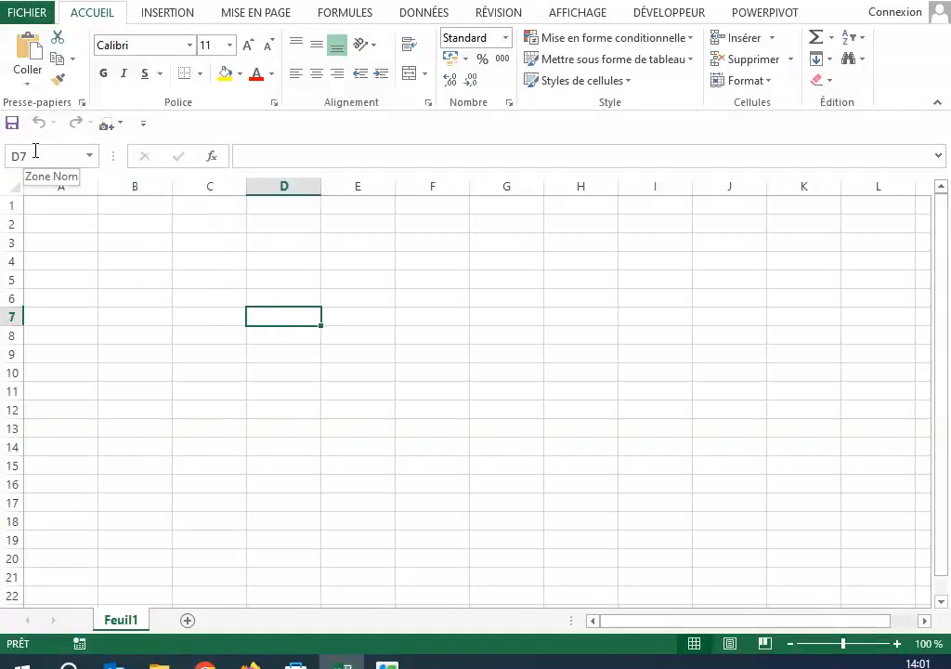
click(38, 210)
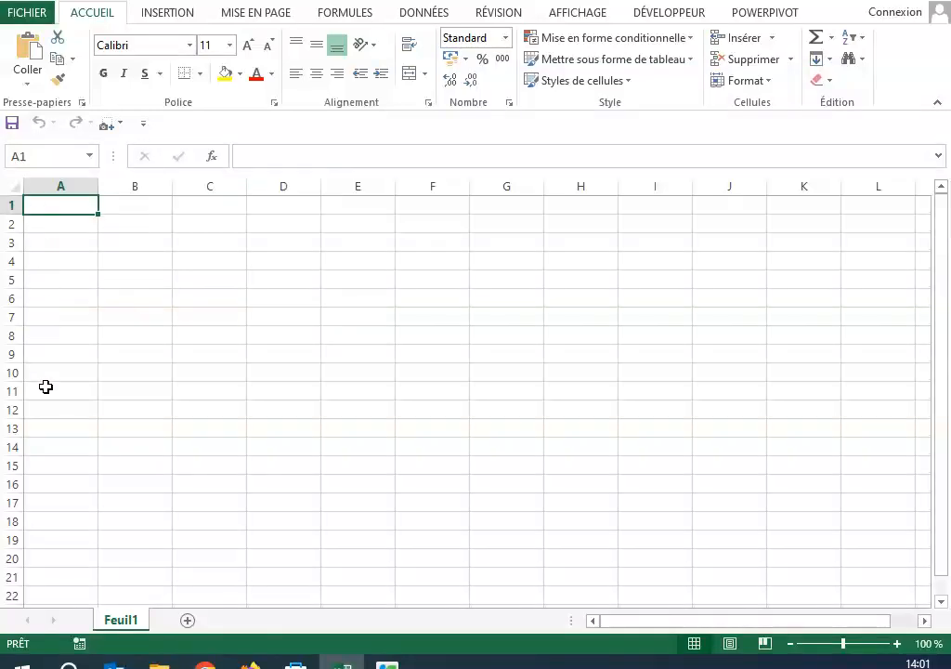
click(279, 158)
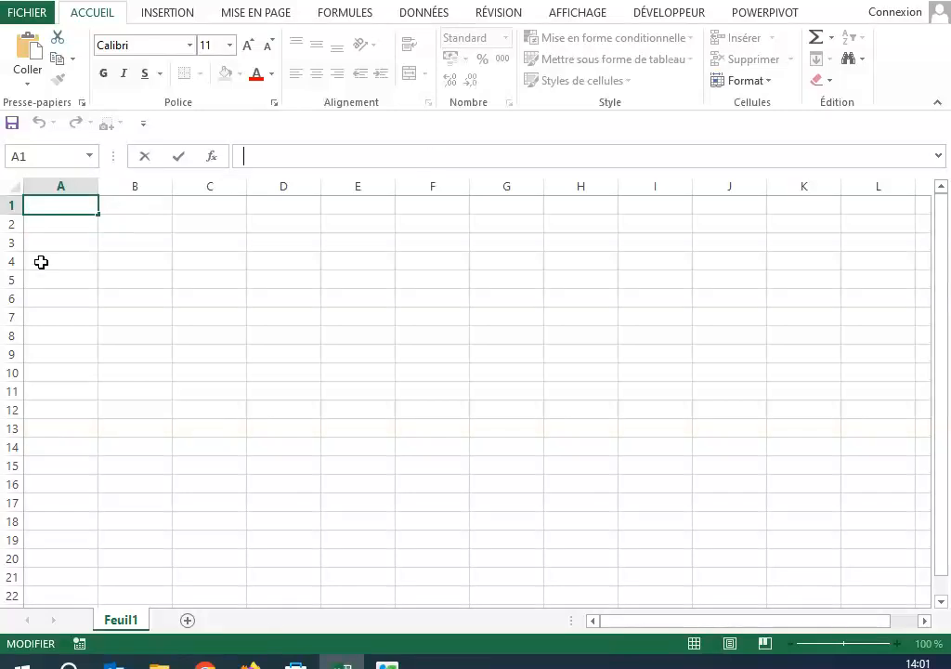
click(193, 293)
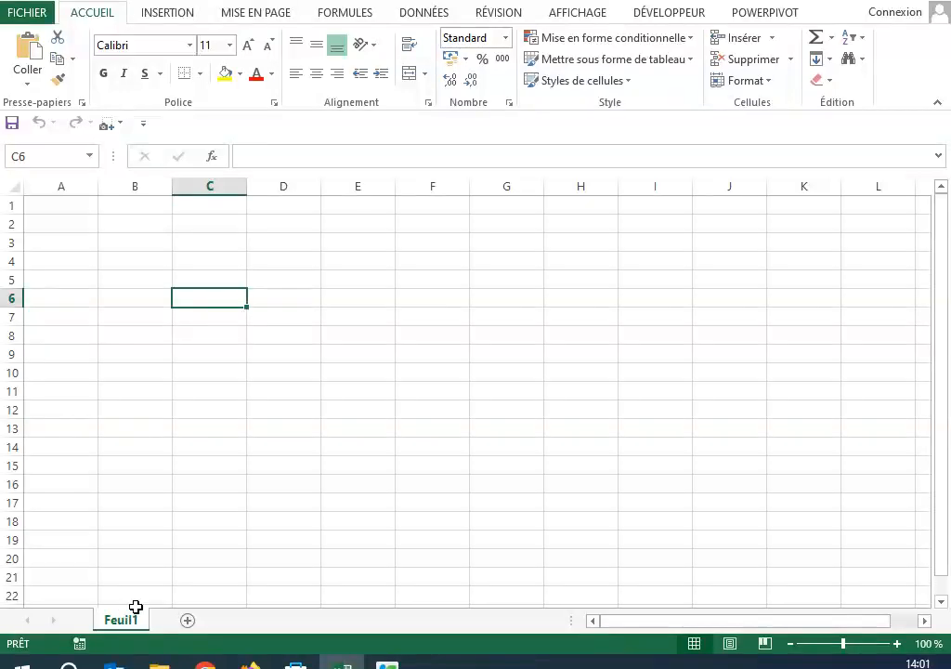
Step: Add four new worksheets to the workbook and return to the Feuil1 sheet
click(187, 622)
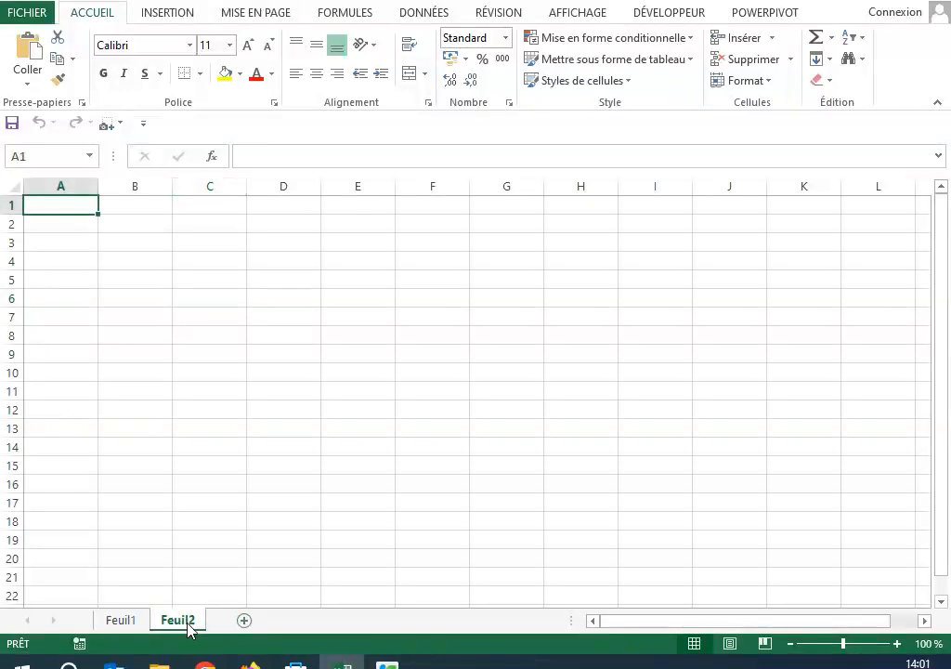
click(243, 621)
click(297, 620)
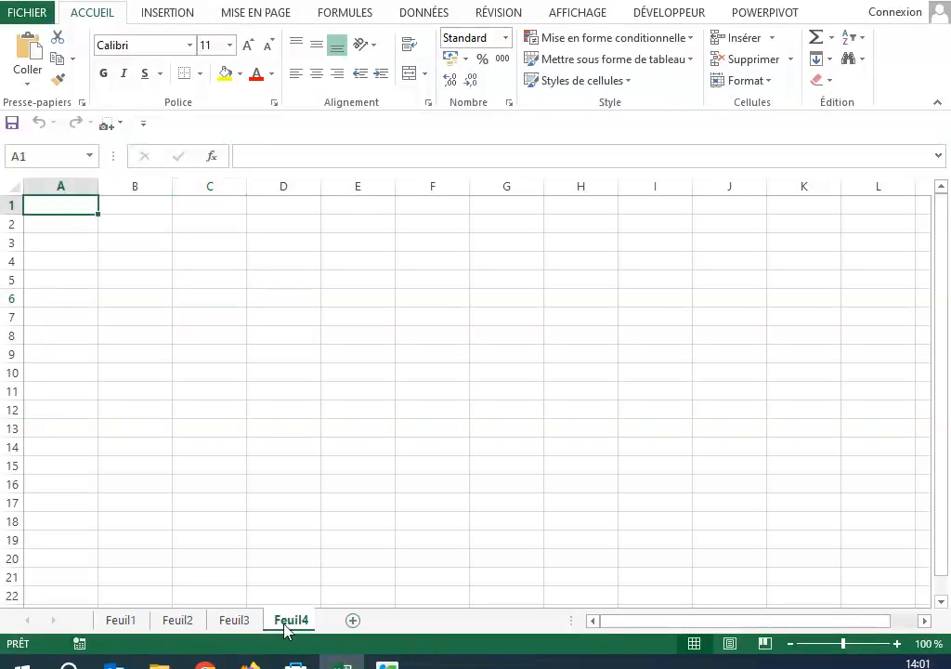
click(357, 620)
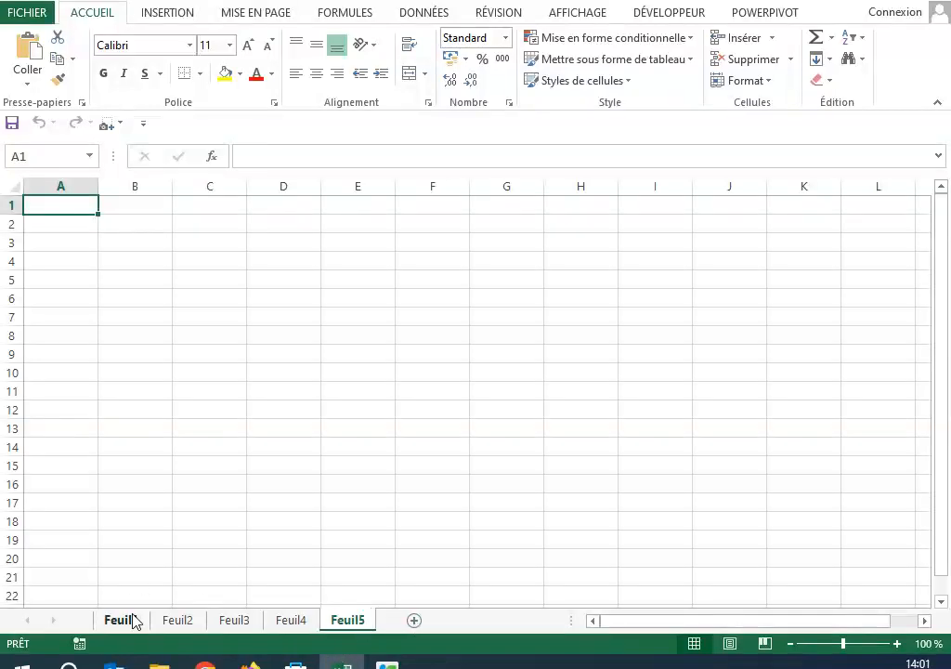
click(128, 620)
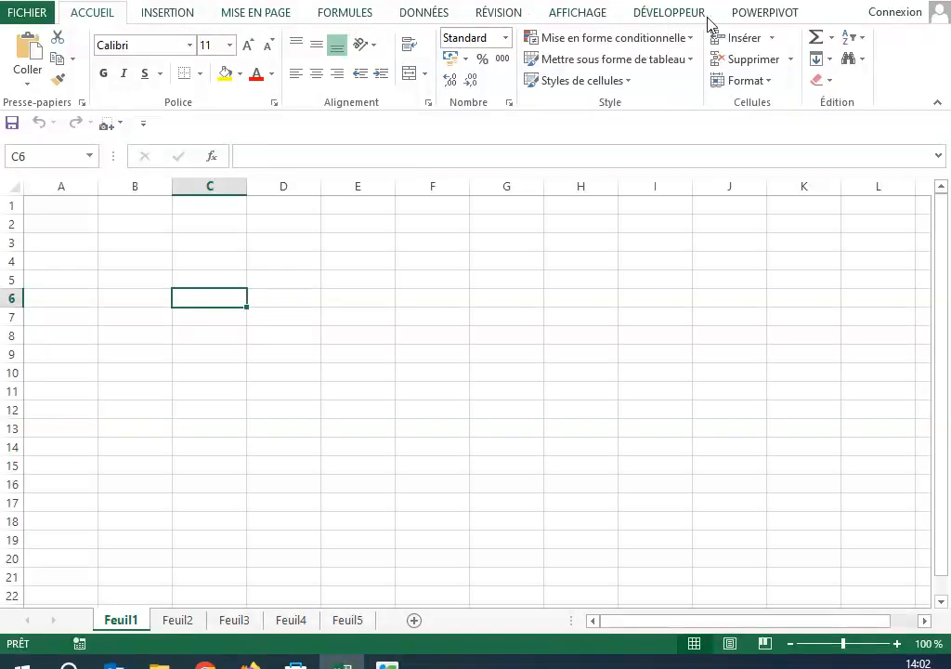
click(144, 338)
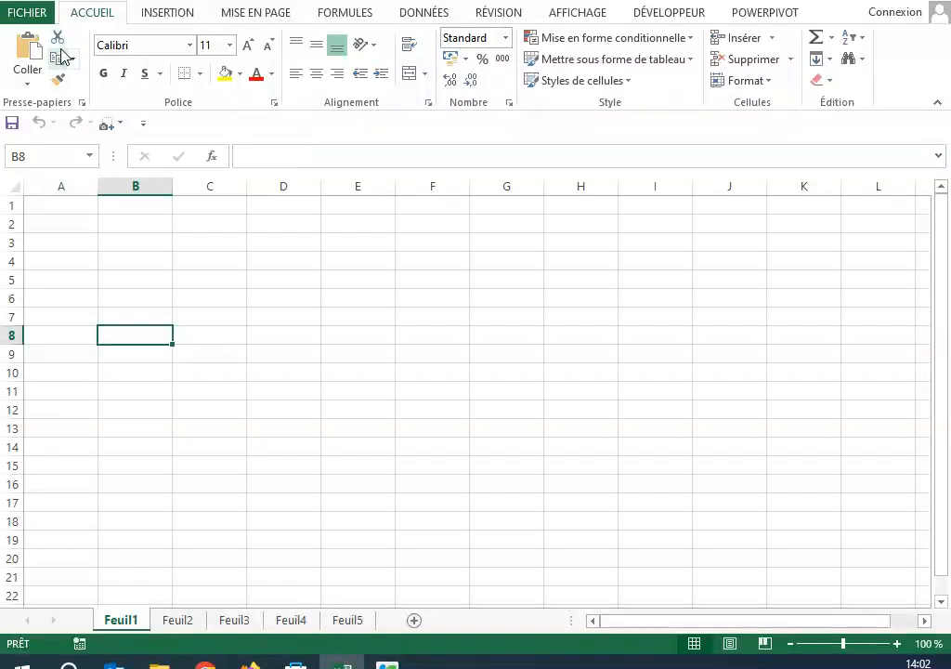
click(338, 387)
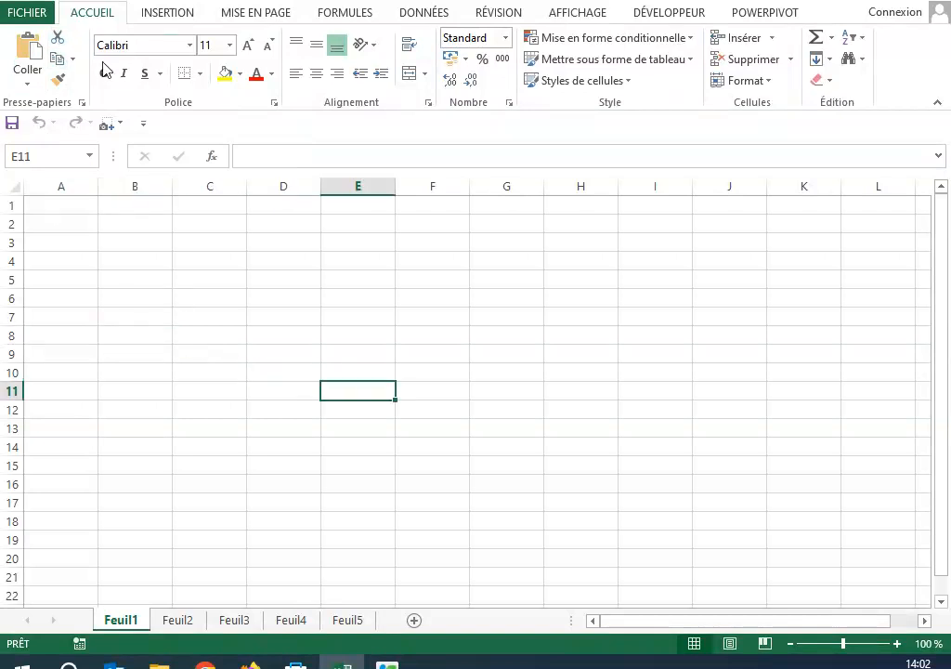
drag(135, 409, 170, 397)
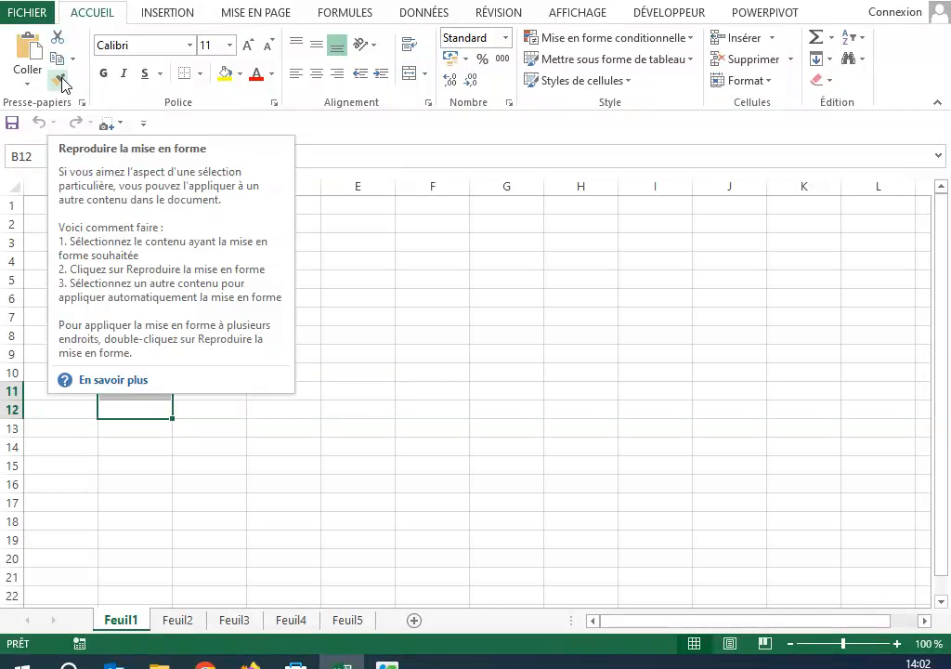
click(429, 398)
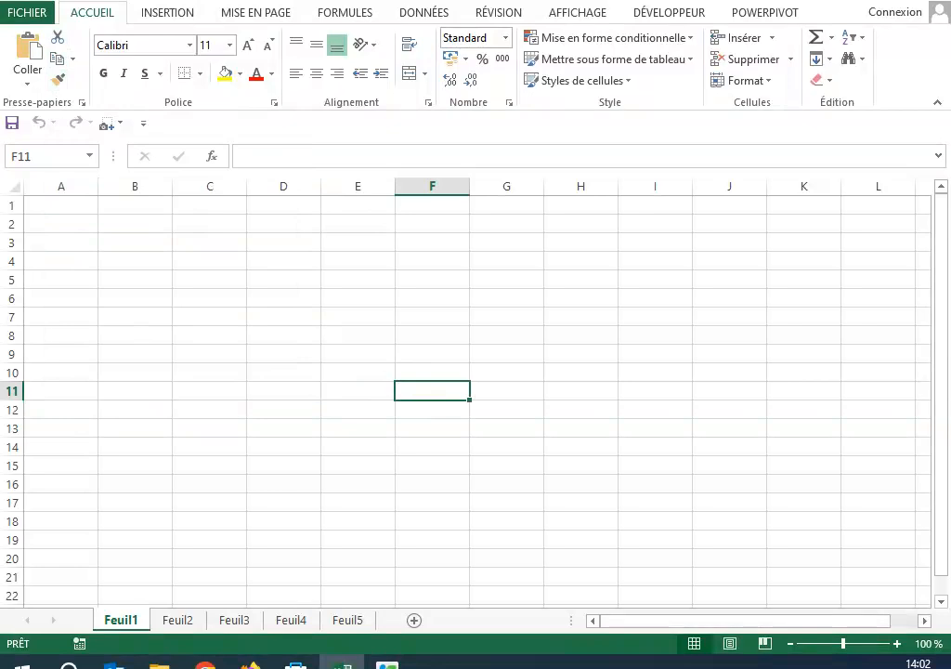
key(alt+Tab)
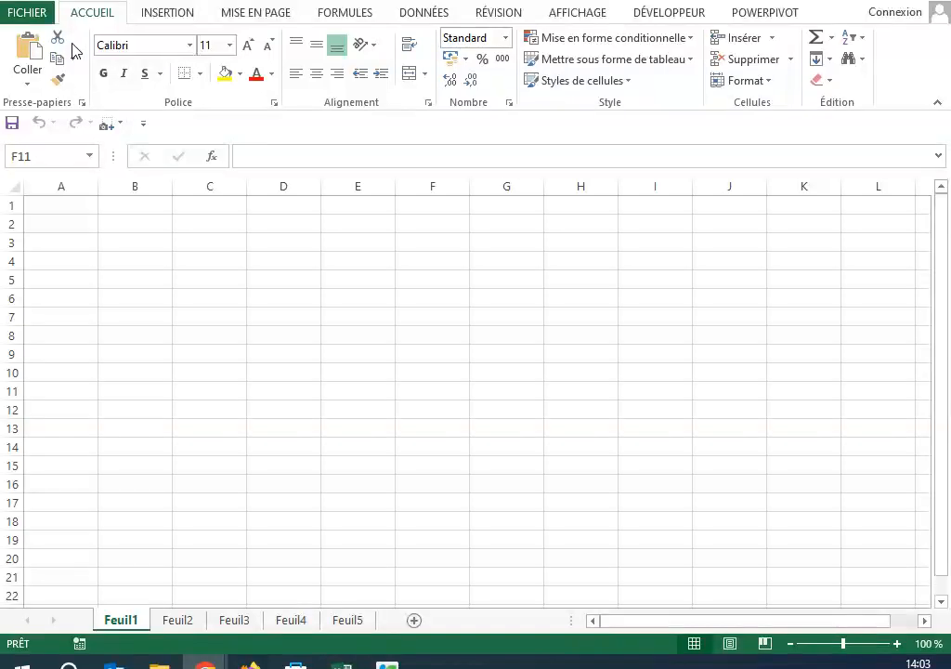
click(72, 206)
click(137, 325)
click(49, 207)
drag(171, 277, 139, 243)
Step: Enter the person's full name in cell A1 of Feuil1
click(73, 212)
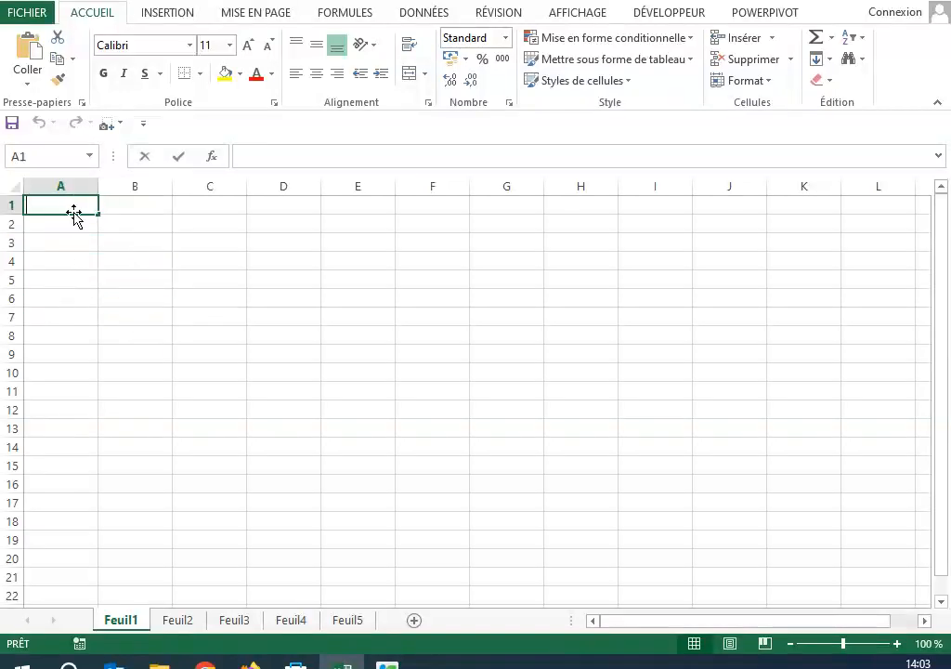
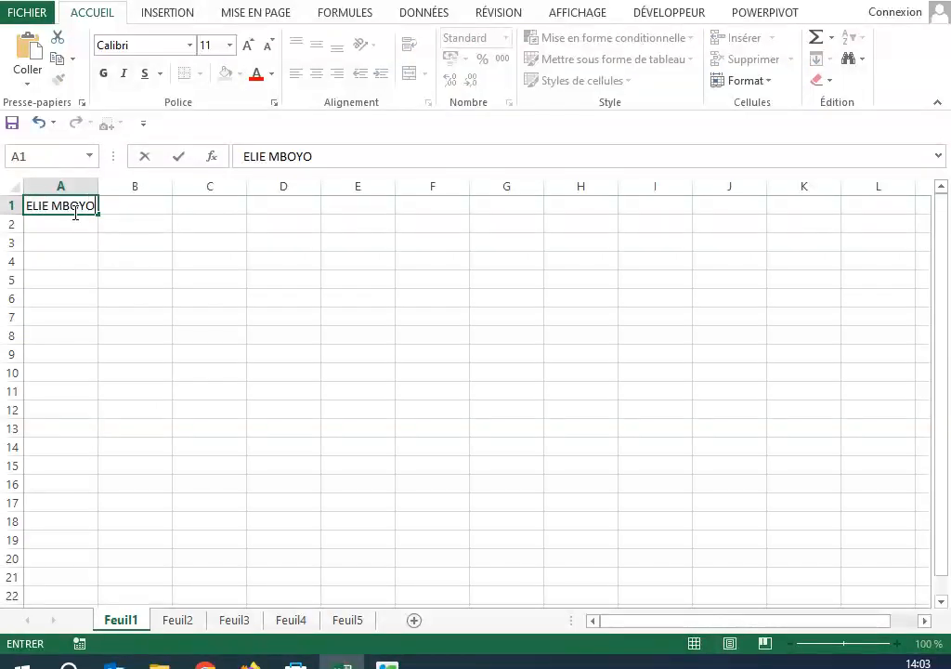
key(Return)
Step: Fill the name from cell A1 across the range A1:B8
click(57, 205)
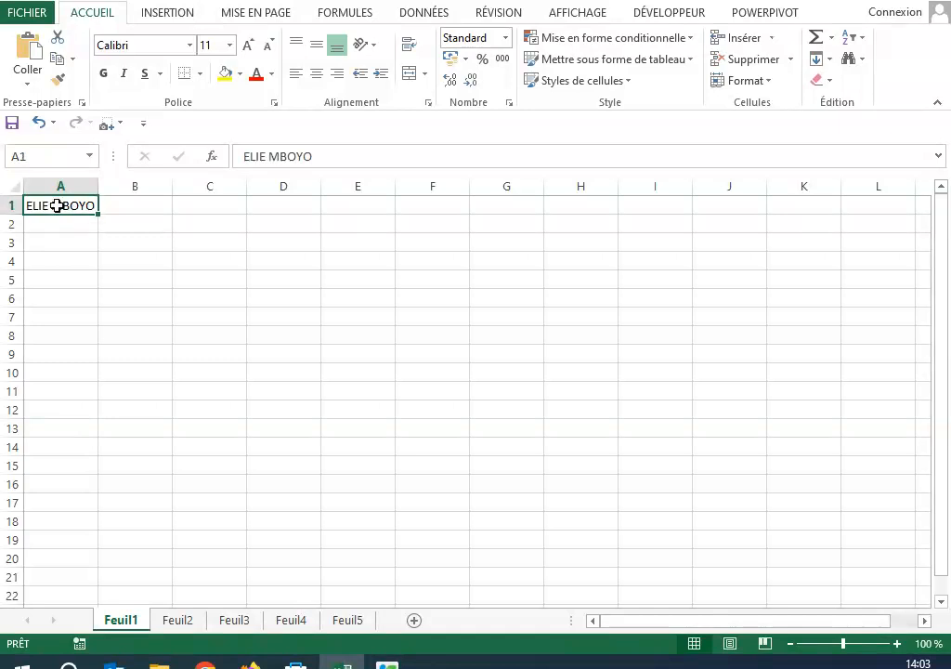
drag(96, 213, 172, 350)
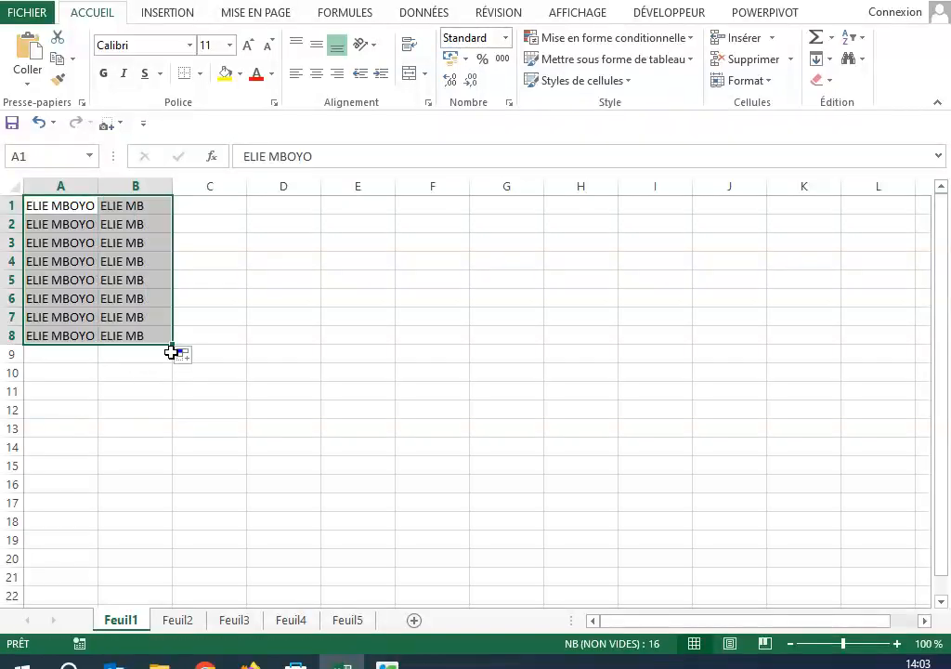
click(258, 397)
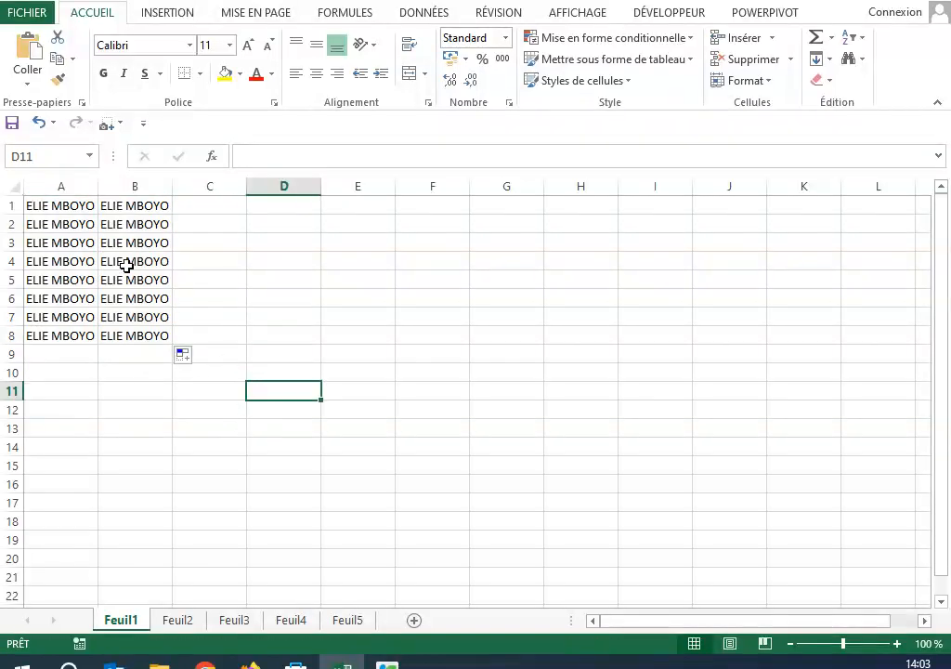
Step: Set the font of the names in A1:B8 to Algerian
click(35, 205)
drag(232, 278, 232, 263)
drag(45, 209, 153, 325)
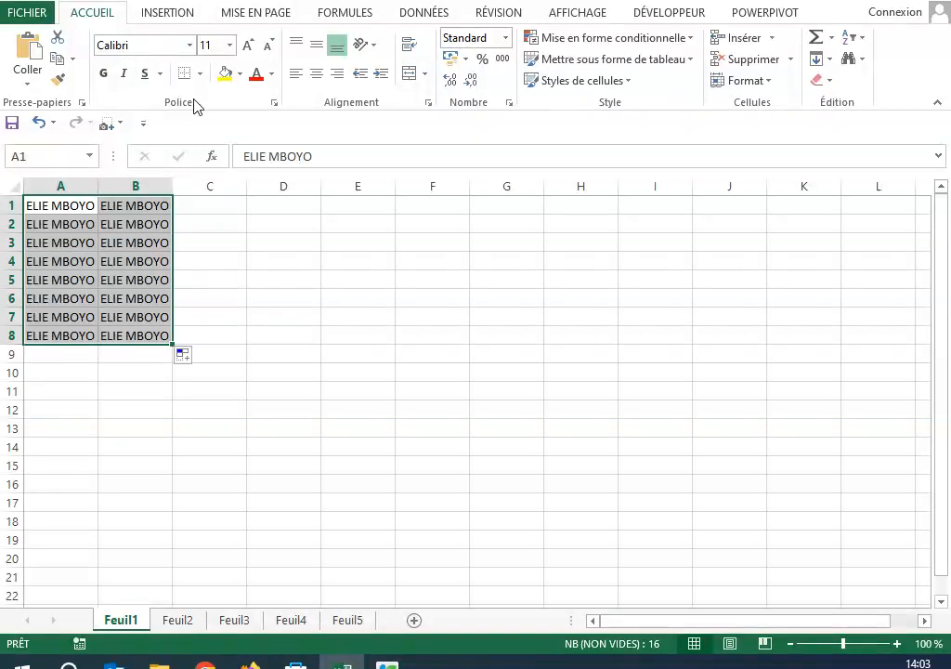
click(191, 45)
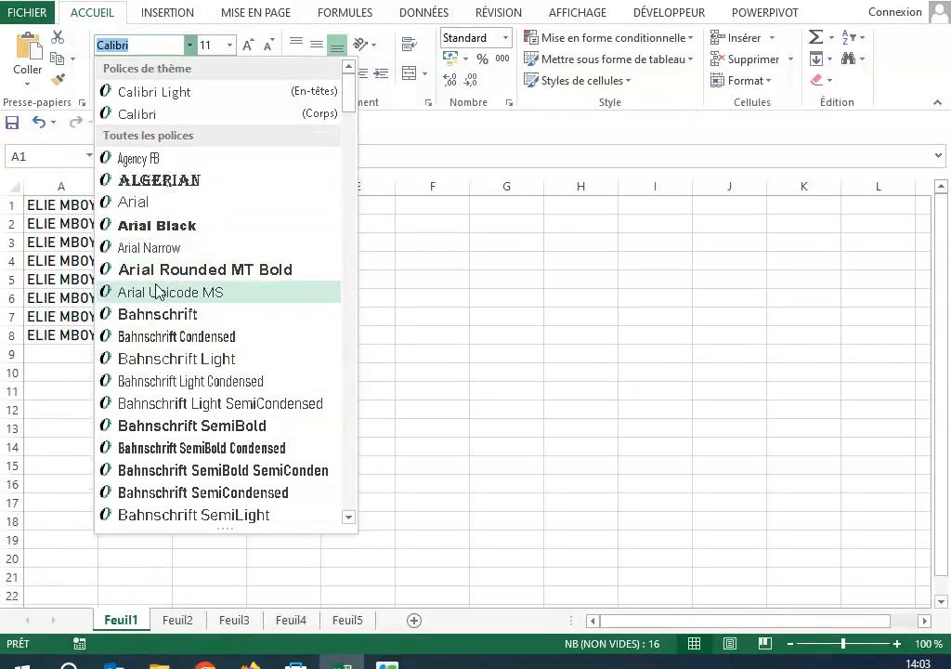
click(155, 182)
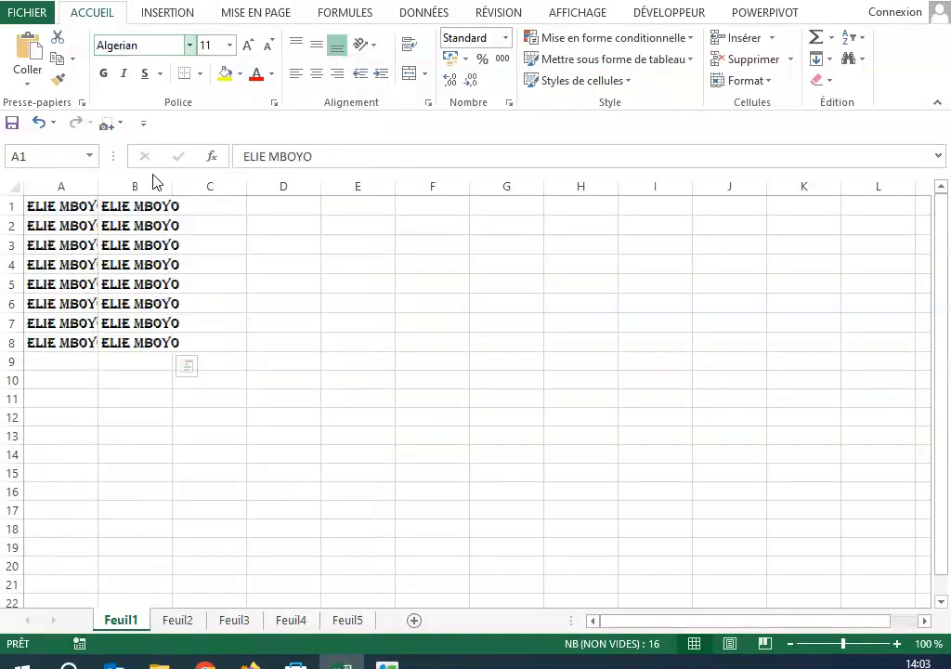
Step: Widen all columns of Feuil1 until the names fit, and increase the height of all rows
click(288, 344)
click(33, 208)
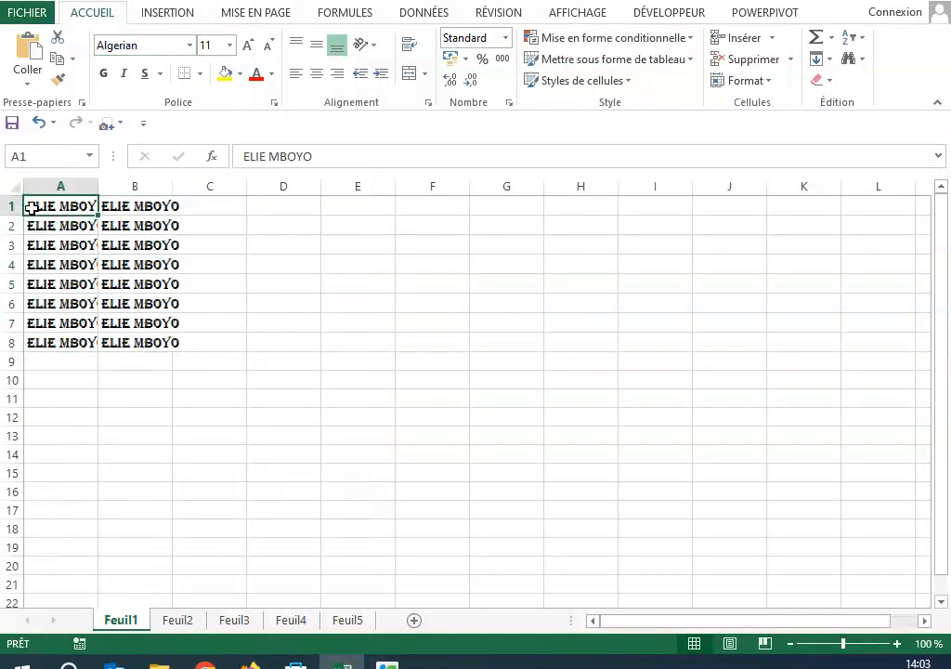
click(13, 183)
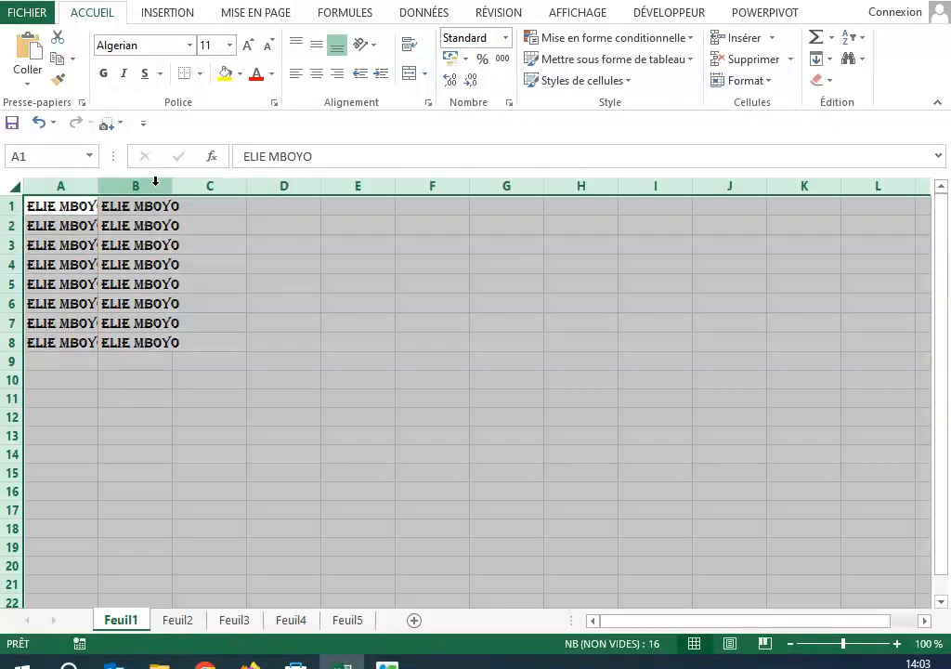
drag(172, 188, 204, 202)
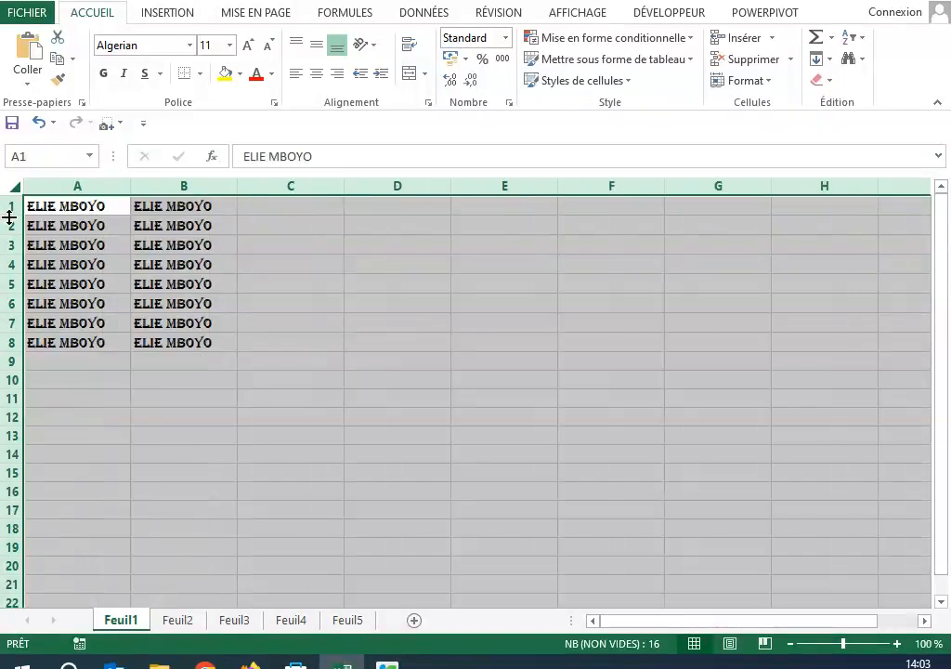
drag(10, 219, 26, 249)
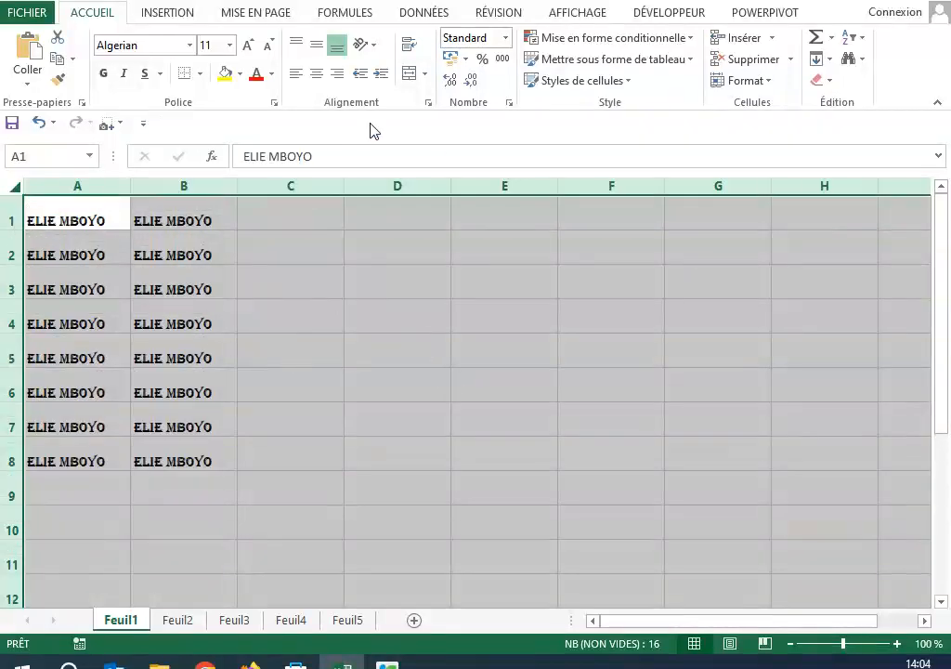
Step: Set the font of the range A1:C9 to Calibri Light
click(368, 381)
drag(74, 217, 334, 478)
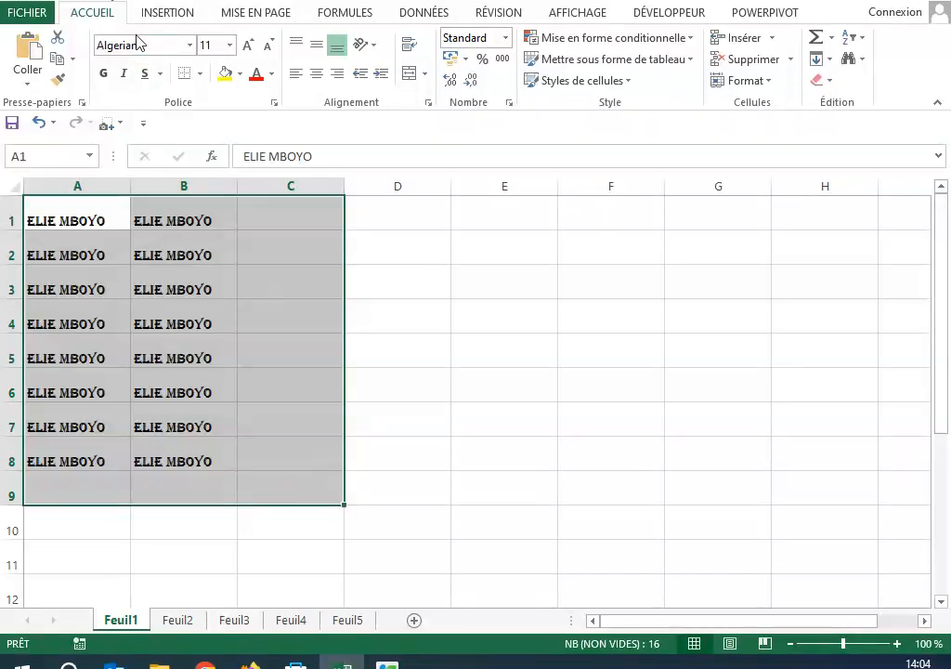
click(192, 45)
click(148, 46)
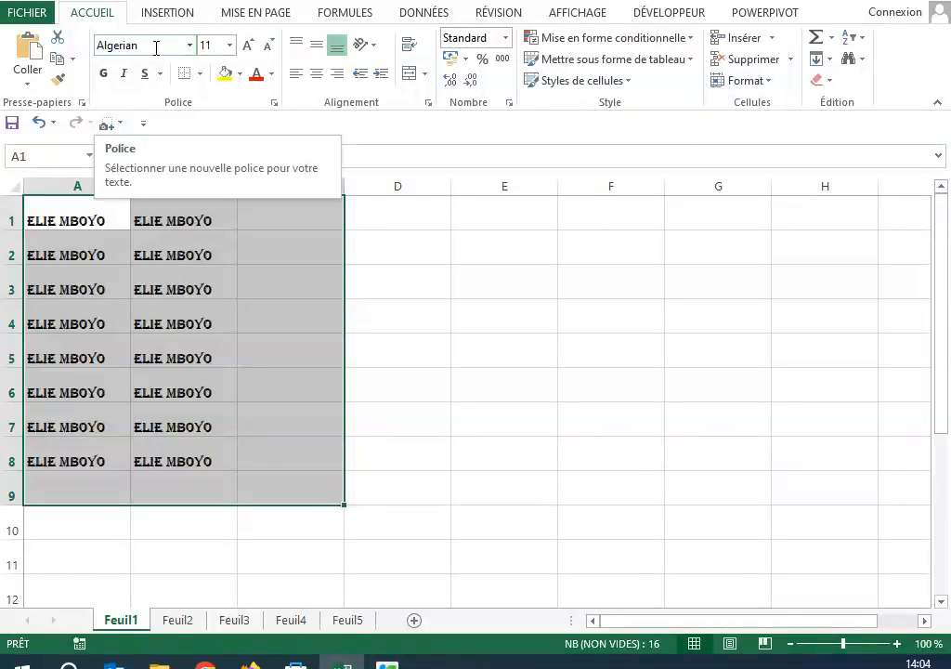
click(156, 47)
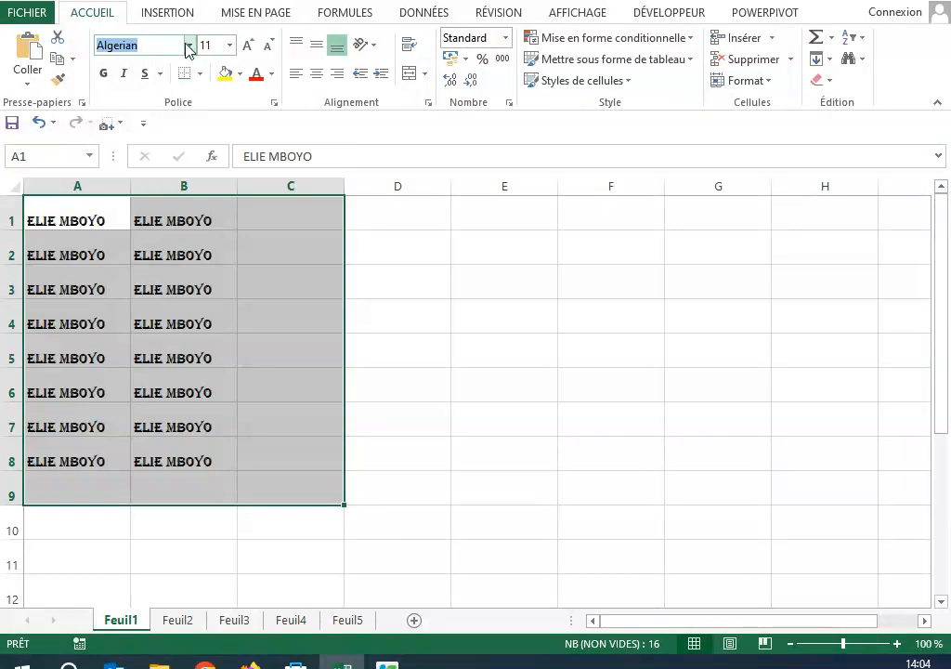
click(188, 46)
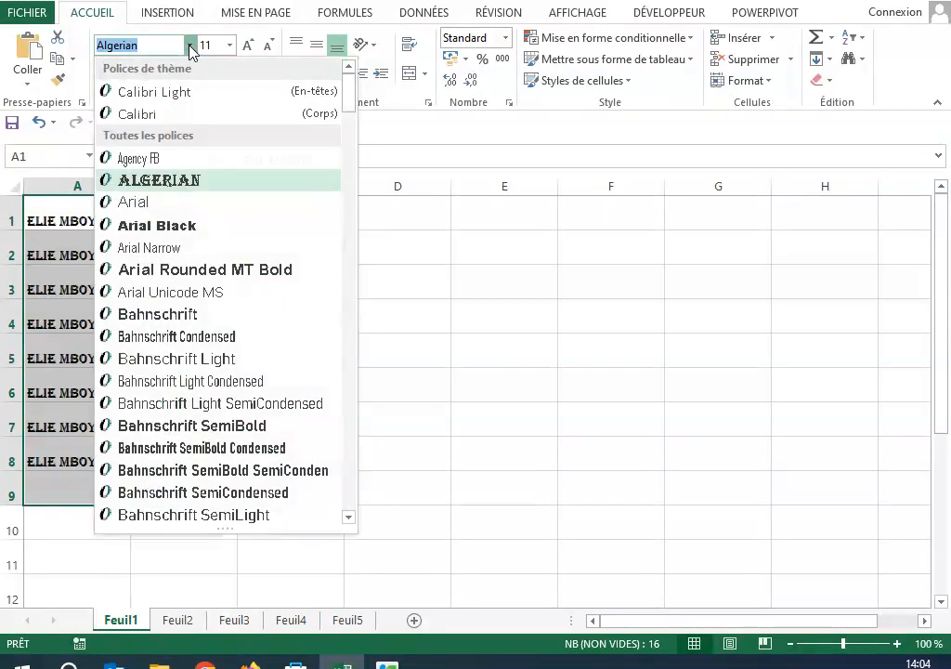
click(186, 92)
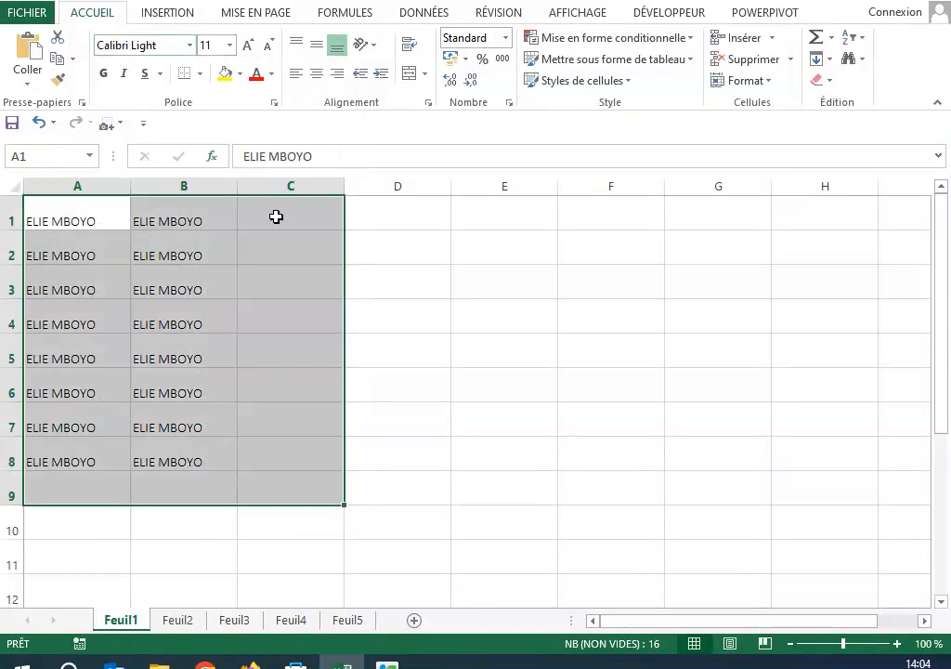
click(189, 46)
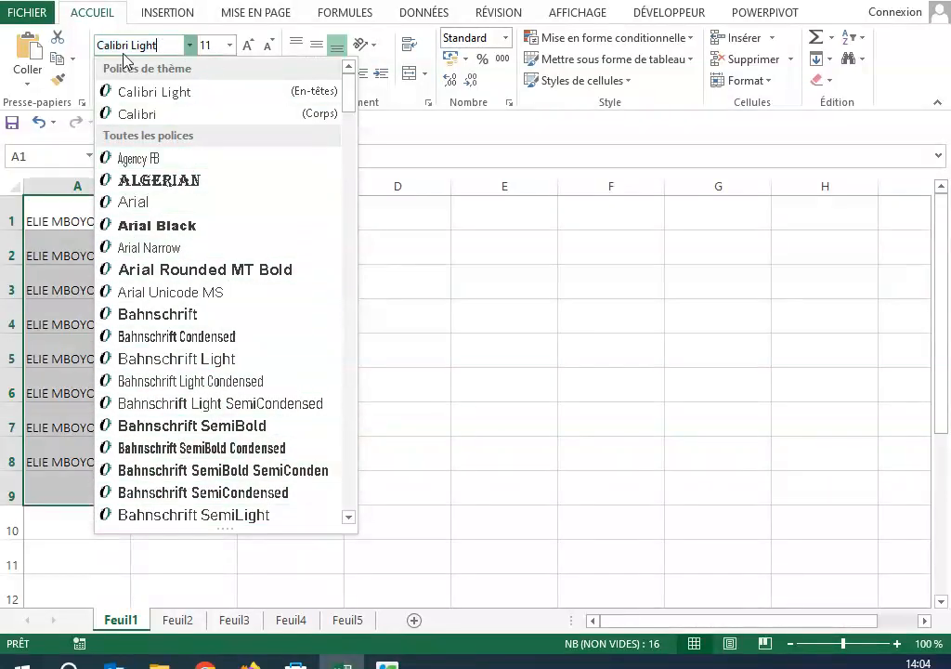
click(82, 155)
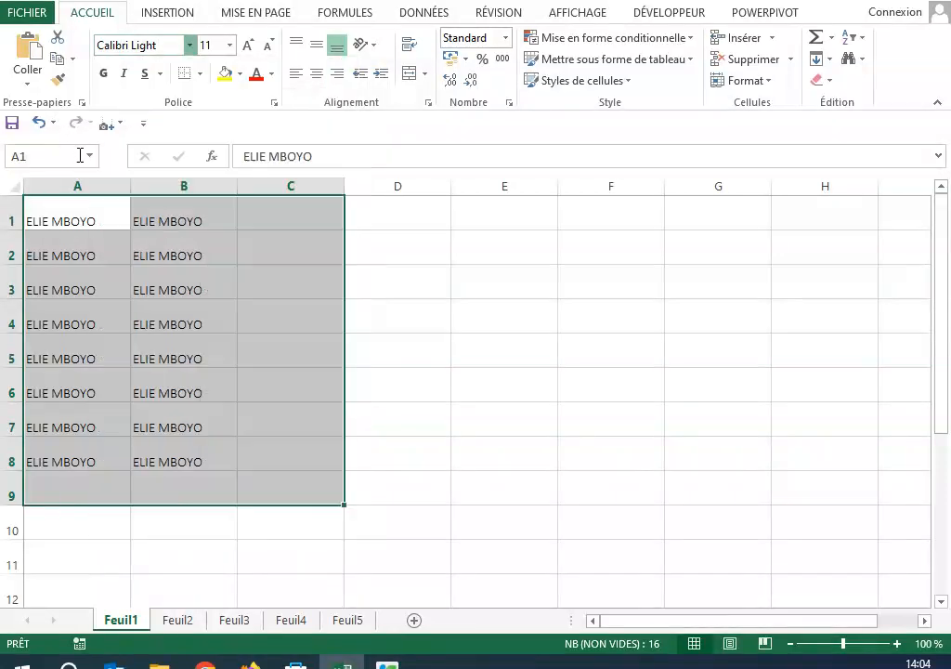
Step: Set the font size of A1:C9 to 14, adjust it in increments to 16, and make the text bold
click(229, 46)
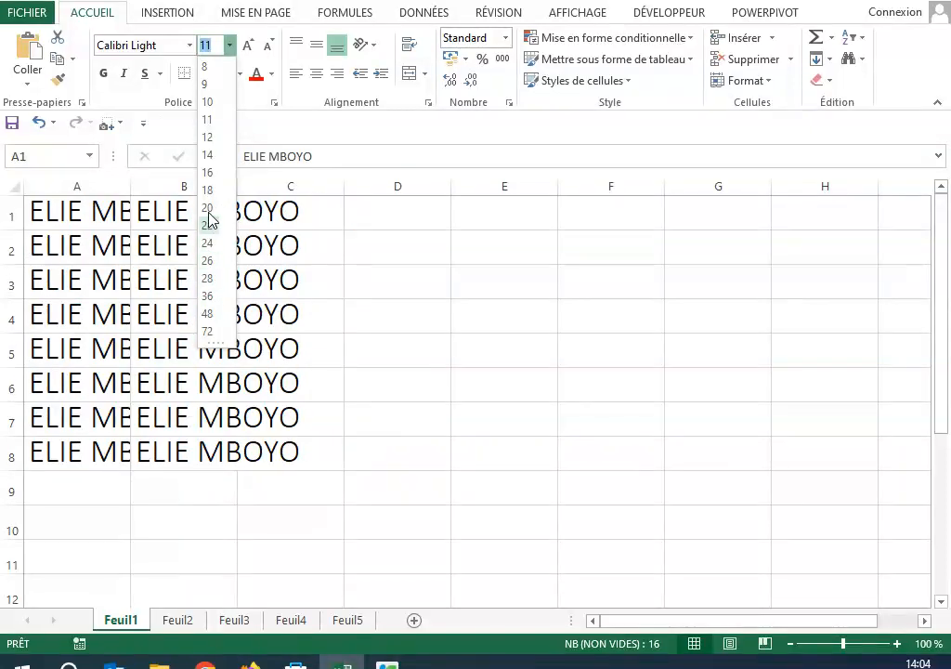
click(208, 155)
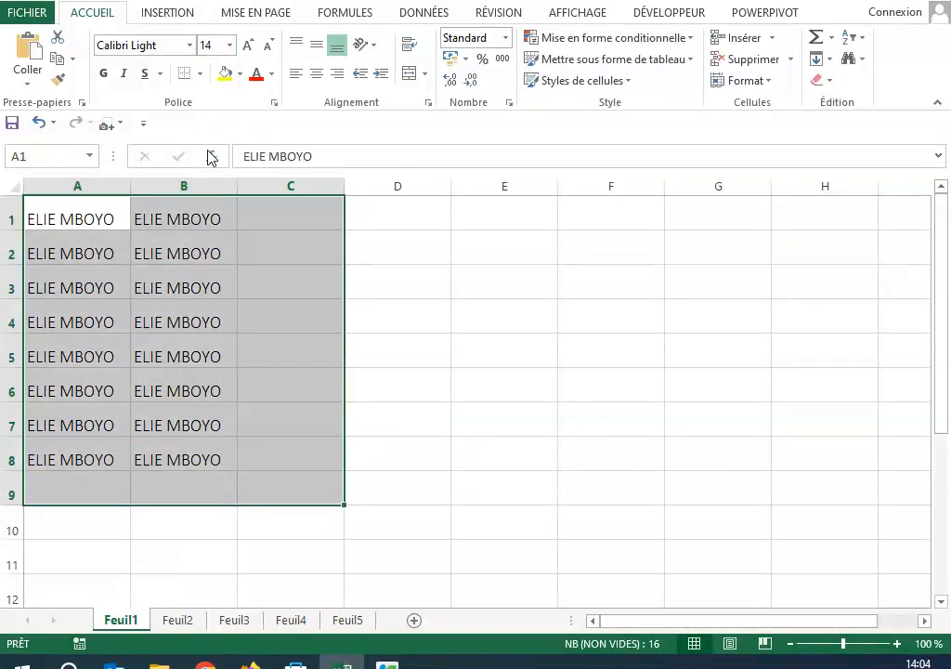
click(251, 45)
click(250, 45)
click(251, 46)
click(251, 45)
click(250, 45)
click(266, 45)
click(266, 45)
click(266, 46)
click(265, 47)
click(267, 46)
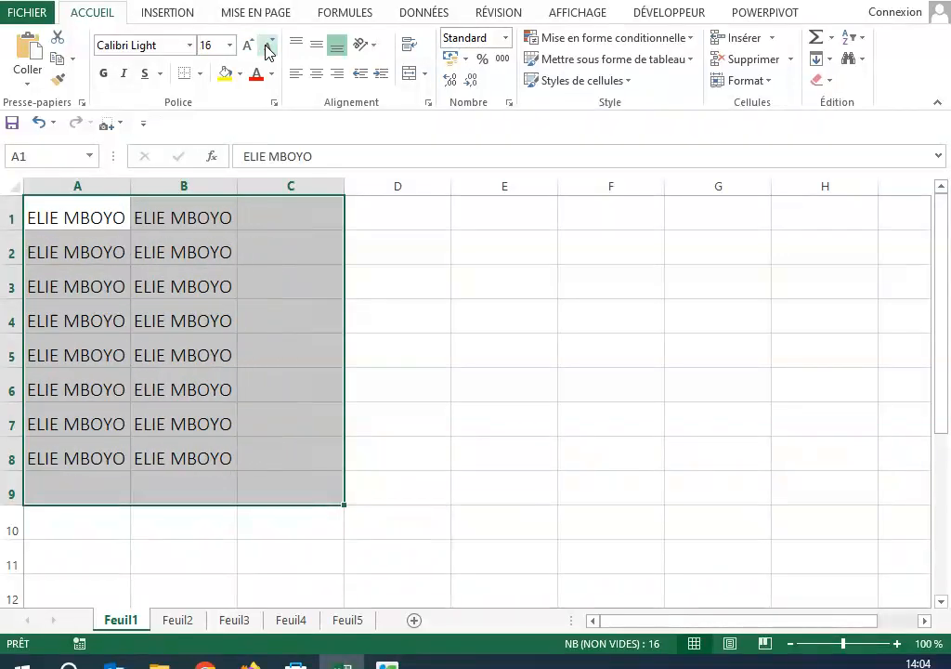
Step: Try italic and a single underline on the names in A1:C9, and remove both effects again
click(124, 74)
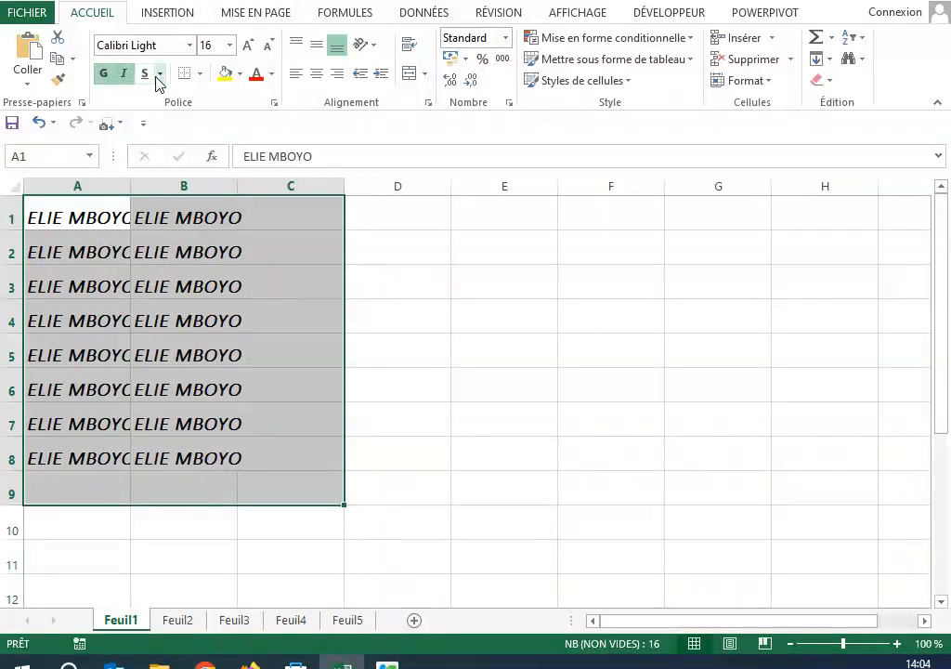
click(160, 74)
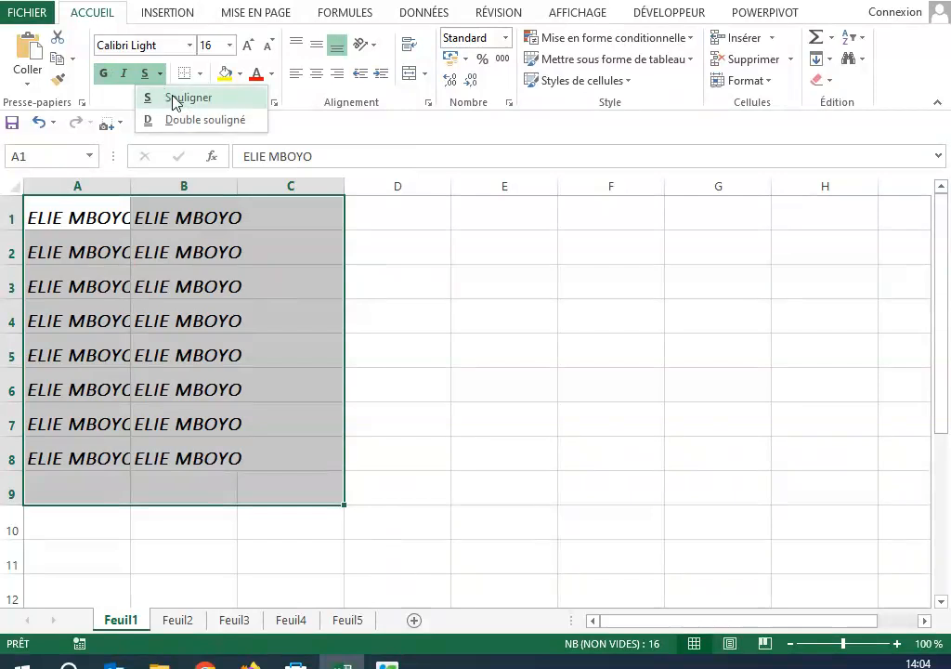
click(170, 96)
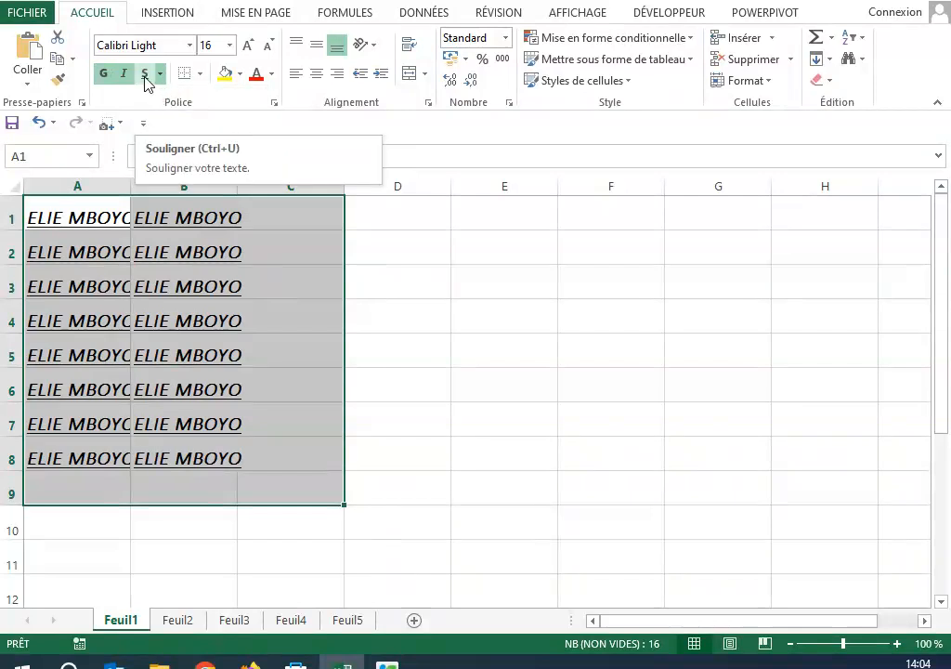
click(145, 82)
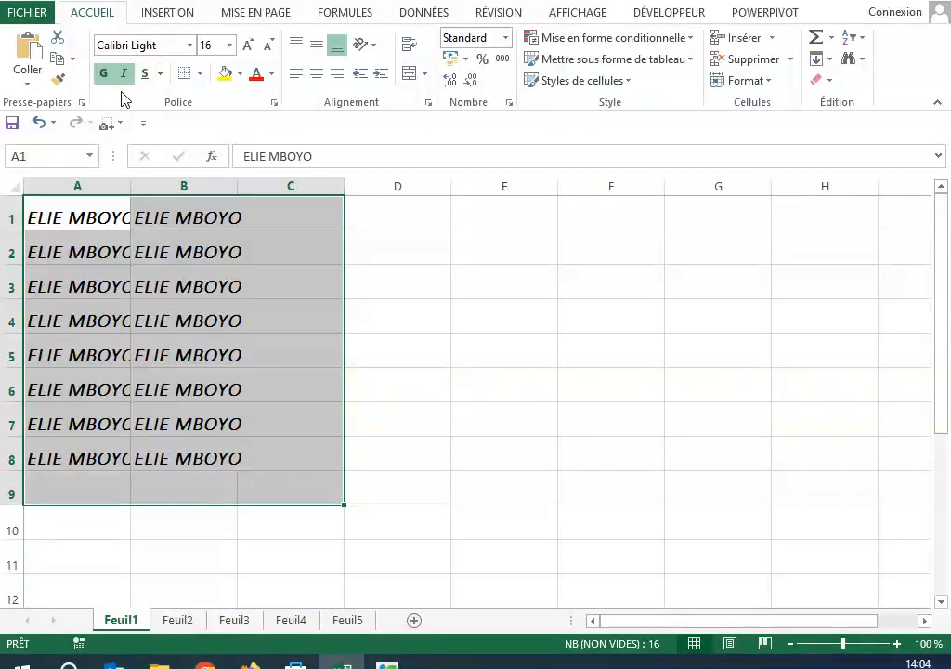
click(125, 75)
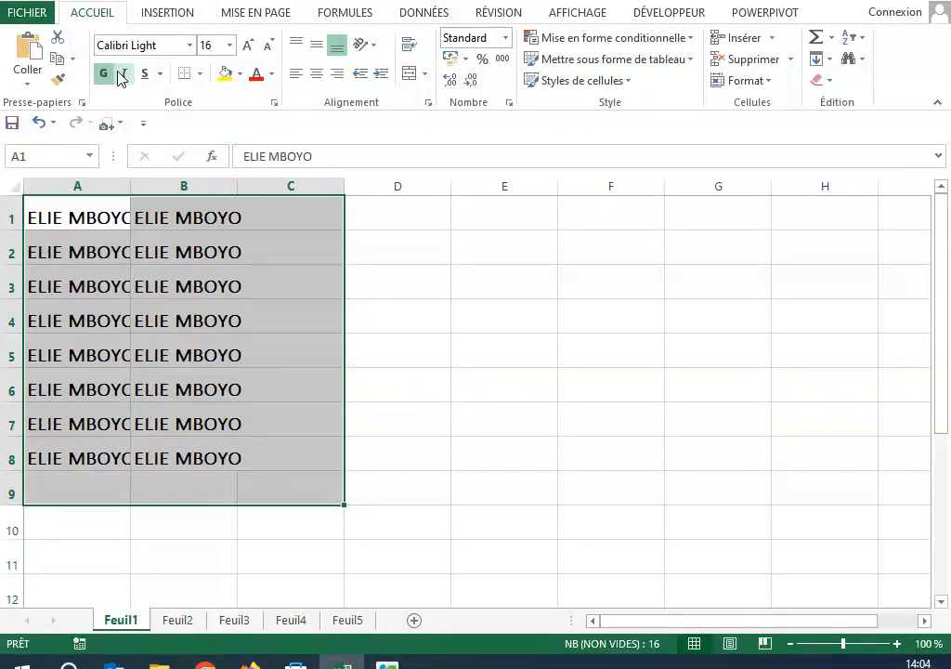
Step: Switch bold off and back on for A1:C9, and briefly apply and remove italic
click(99, 72)
click(103, 74)
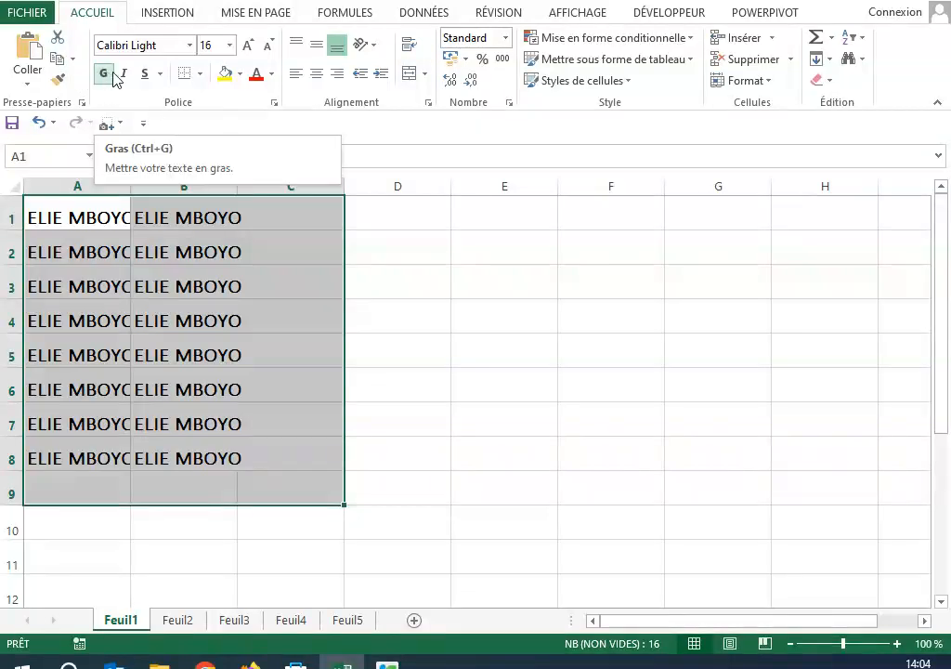
click(124, 74)
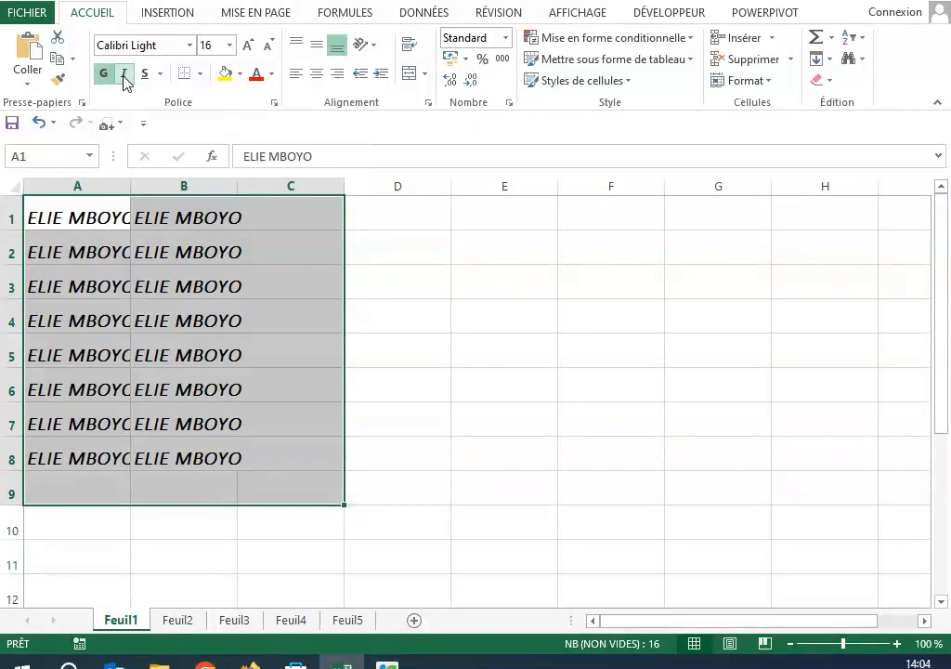
click(124, 78)
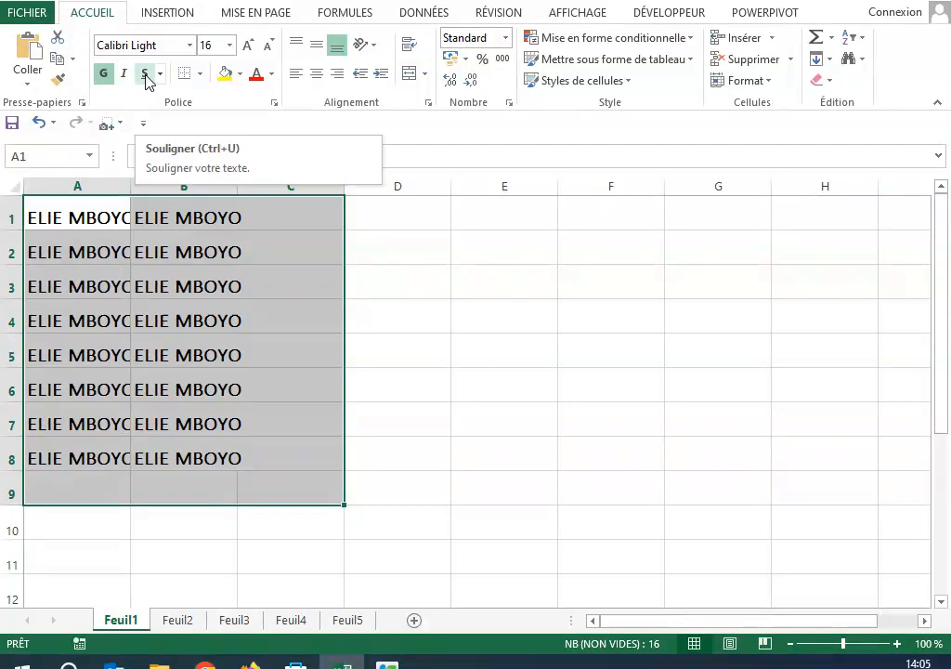
Step: Apply all borders to the cells in A1:C9
click(201, 74)
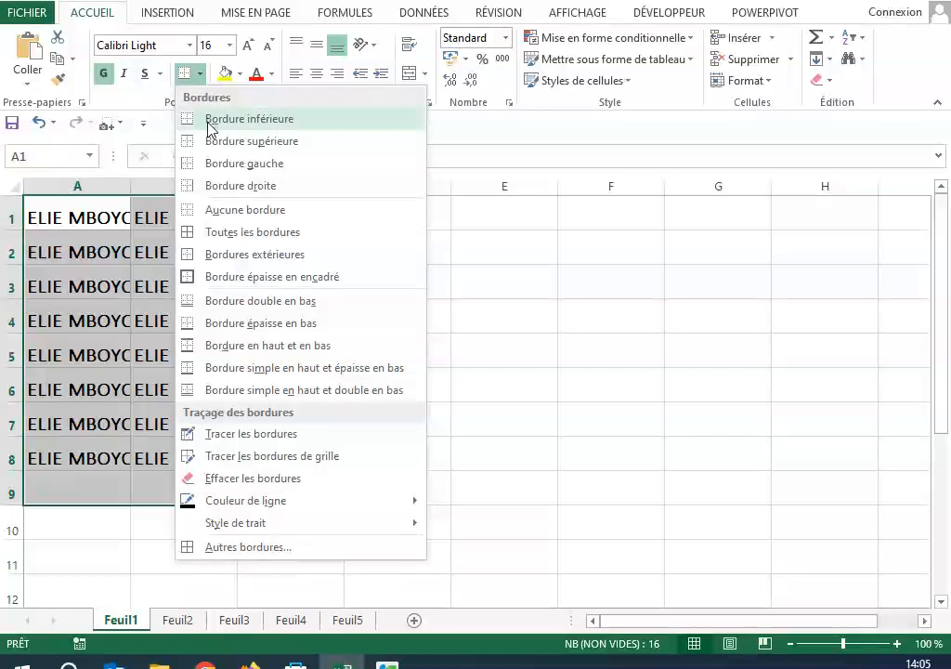
click(220, 240)
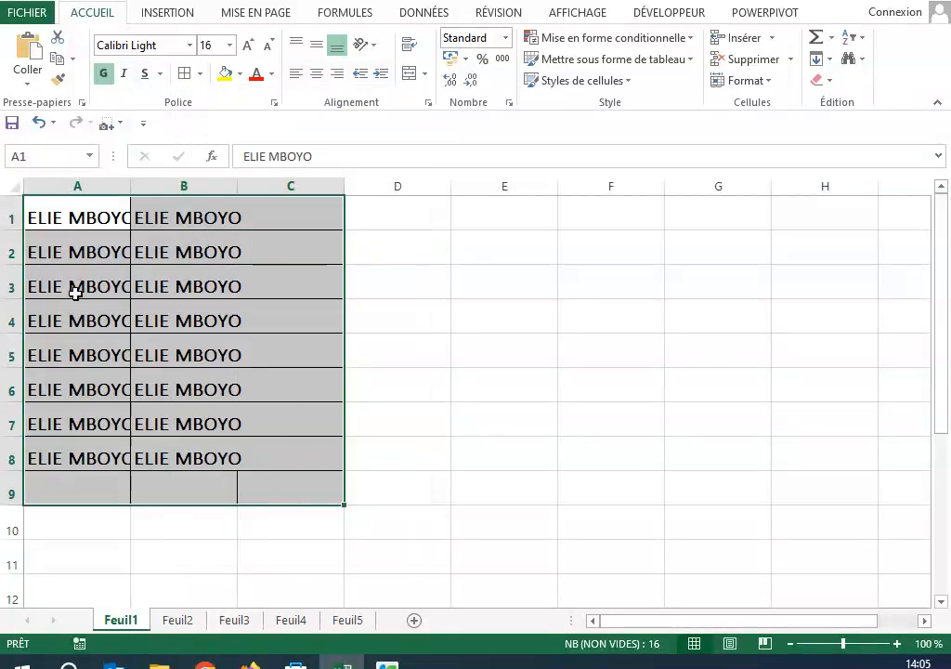
Step: Try a gold fill on A1:C9 and clear it with no fill
click(240, 75)
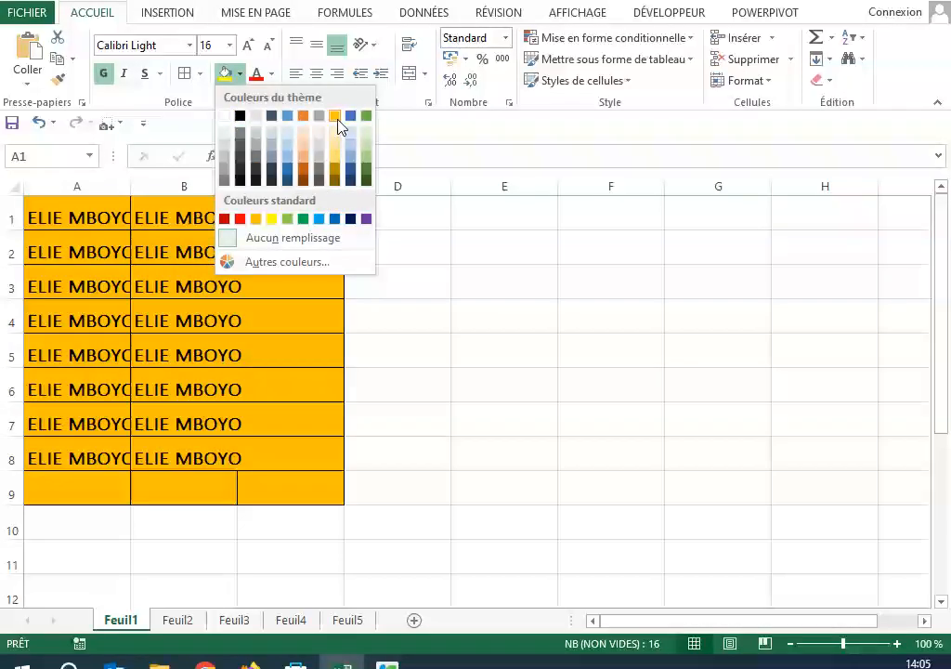
click(334, 116)
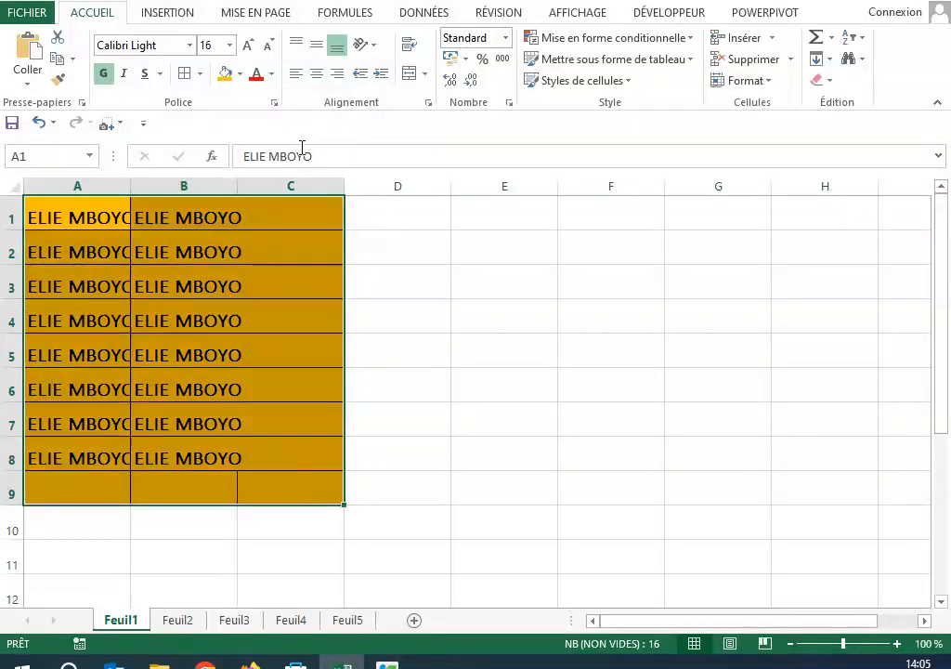
click(239, 73)
click(283, 243)
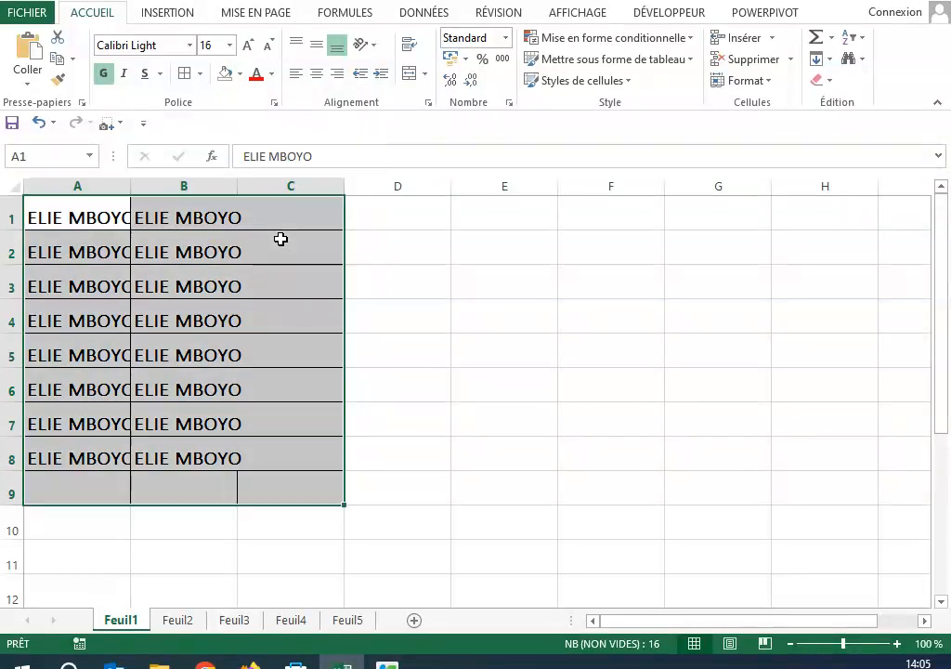
Step: Fill A1:C9 with the theme's light blue and color its text light gray
click(238, 74)
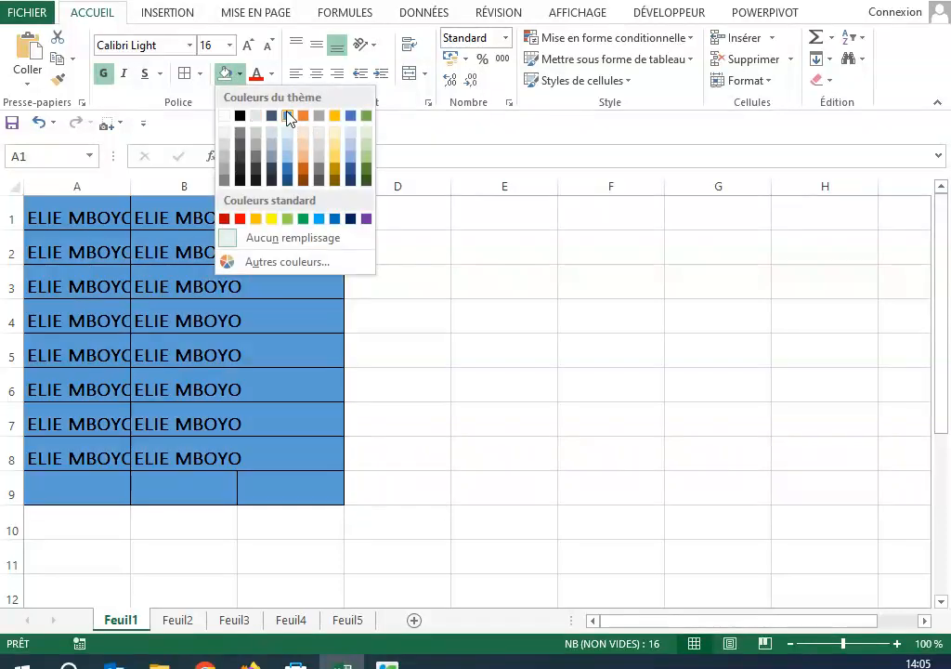
click(288, 116)
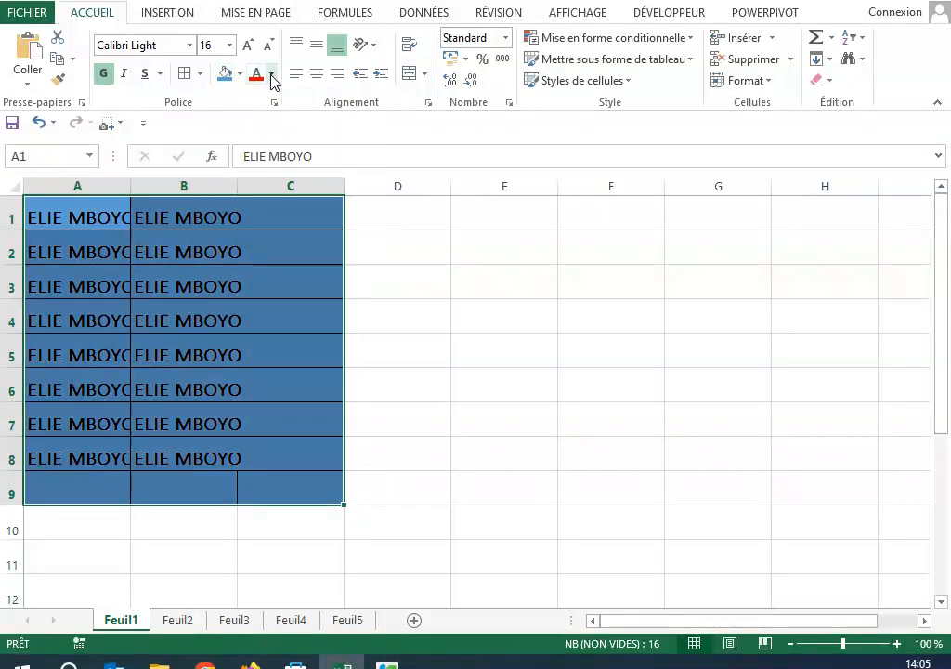
click(271, 75)
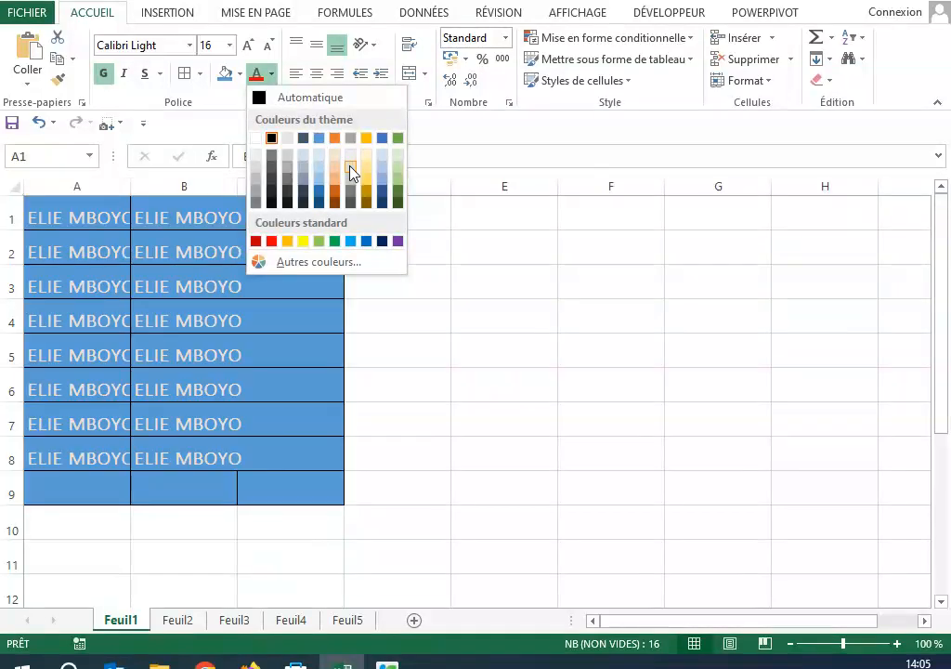
click(350, 167)
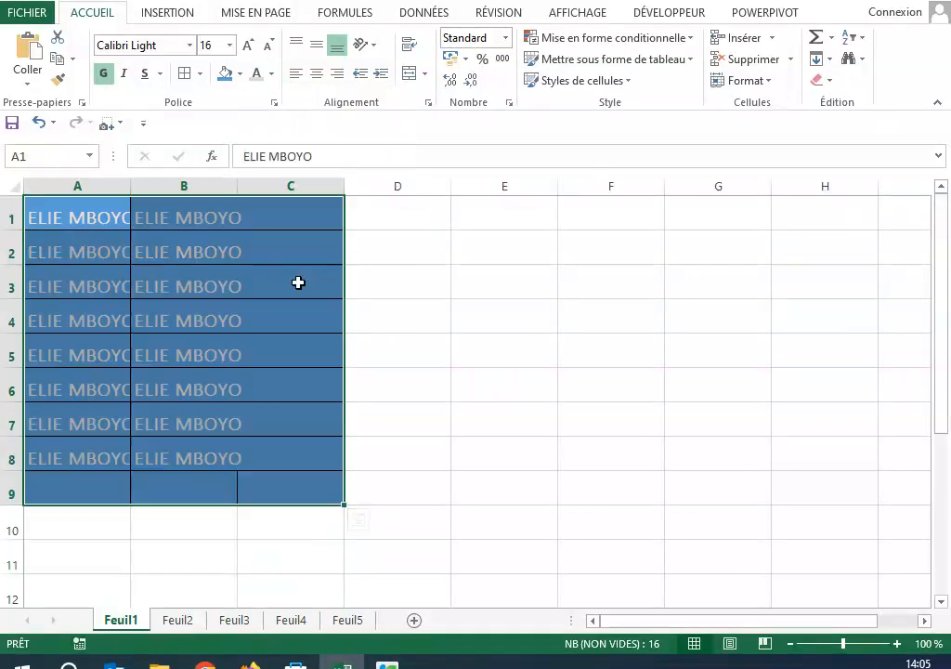
Step: Widen column B slightly so the names fit inside it, and check the cells in column C
drag(239, 190, 248, 189)
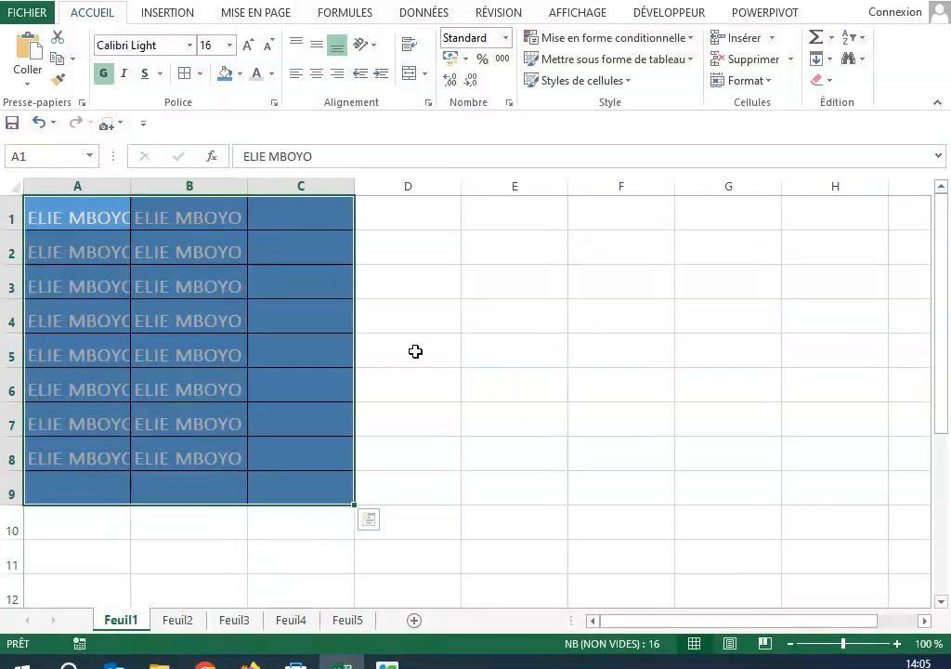
click(415, 351)
click(278, 389)
click(282, 215)
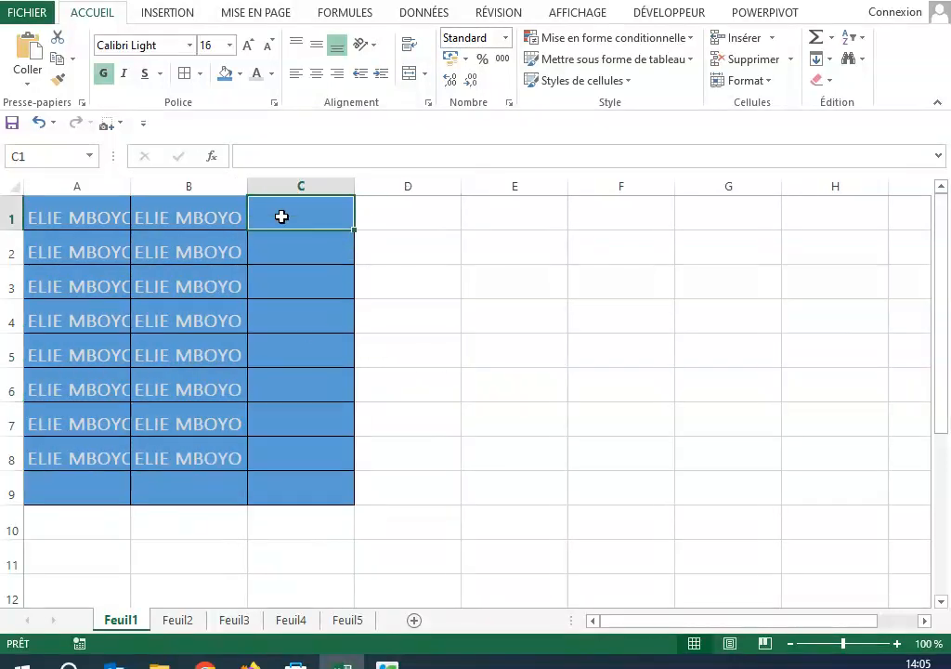
click(301, 362)
Step: Try top alignment on cell E5 and set its vertical alignment to middle
click(490, 346)
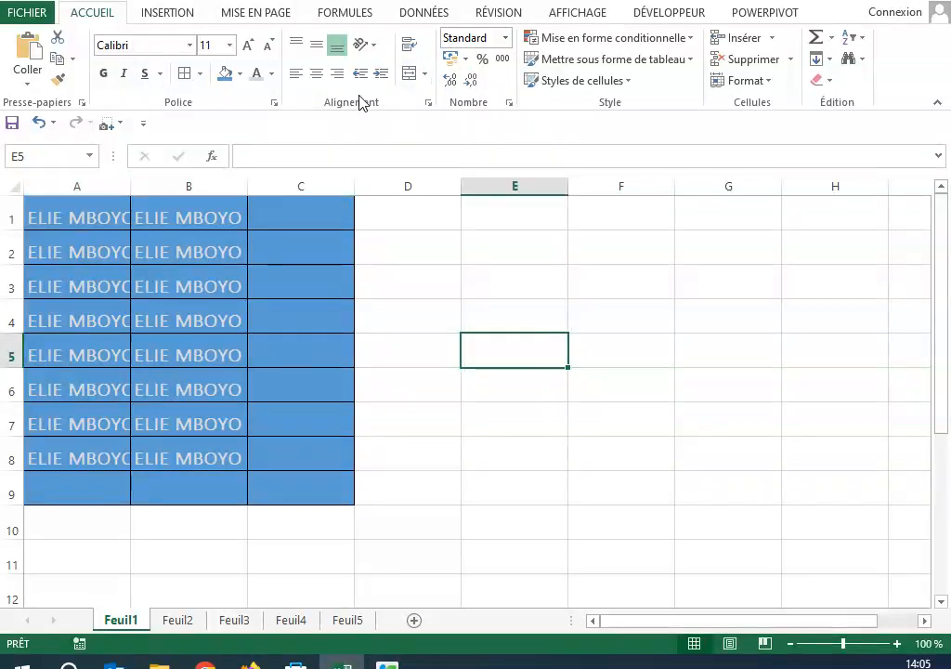
click(300, 47)
click(315, 51)
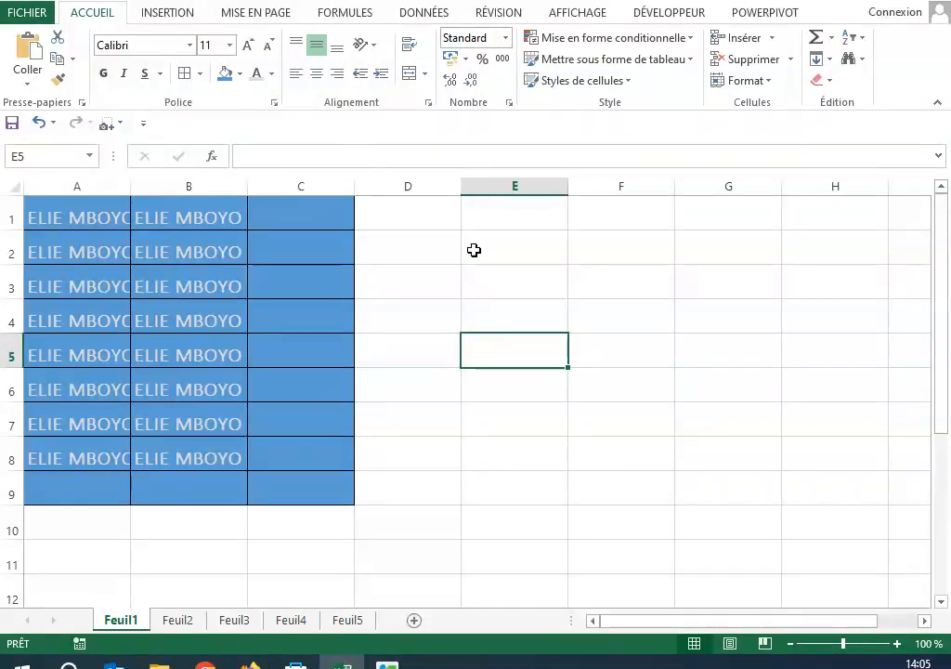
Step: Try top, bottom and horizontally centered alignment on A1:C9 and set its vertical alignment to middle
click(481, 281)
drag(40, 209, 322, 482)
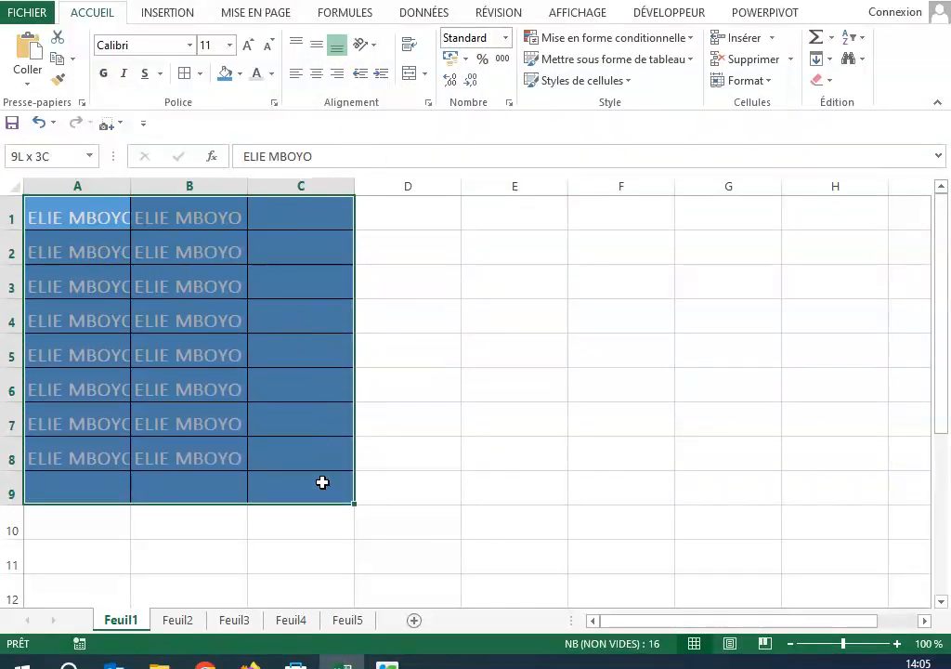
click(295, 47)
click(318, 46)
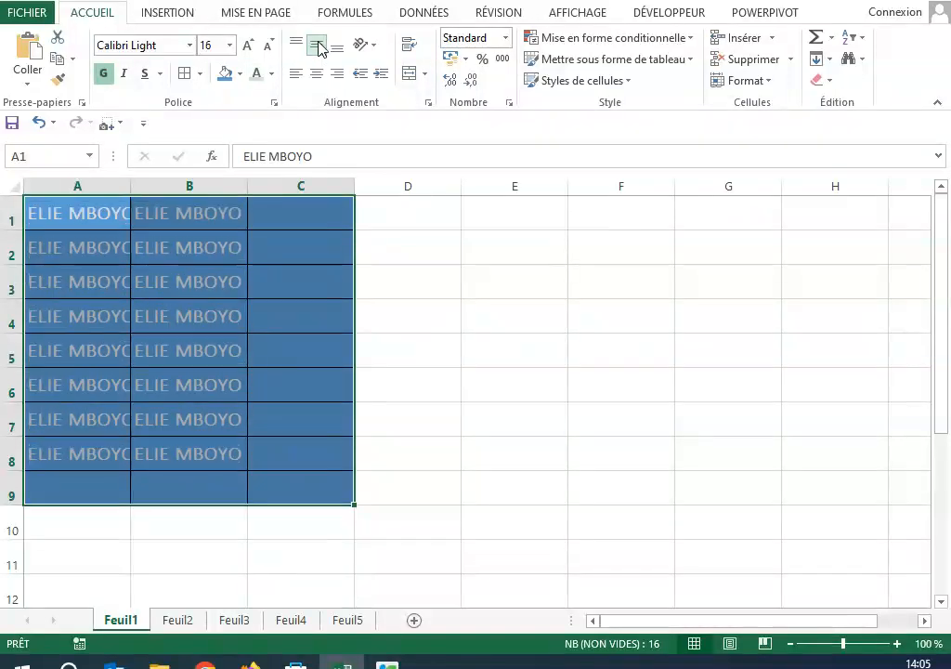
click(335, 56)
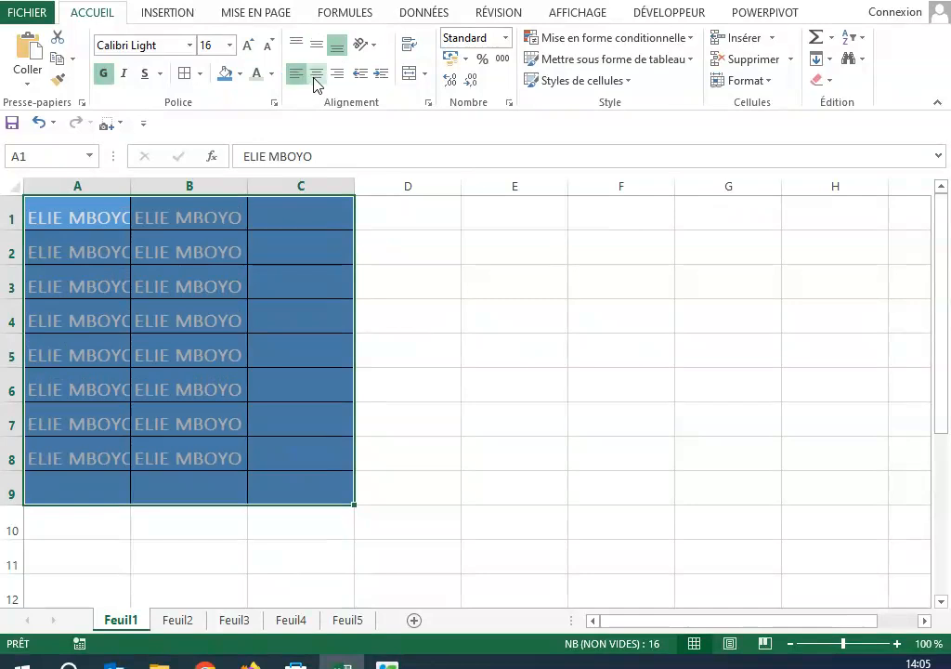
click(315, 80)
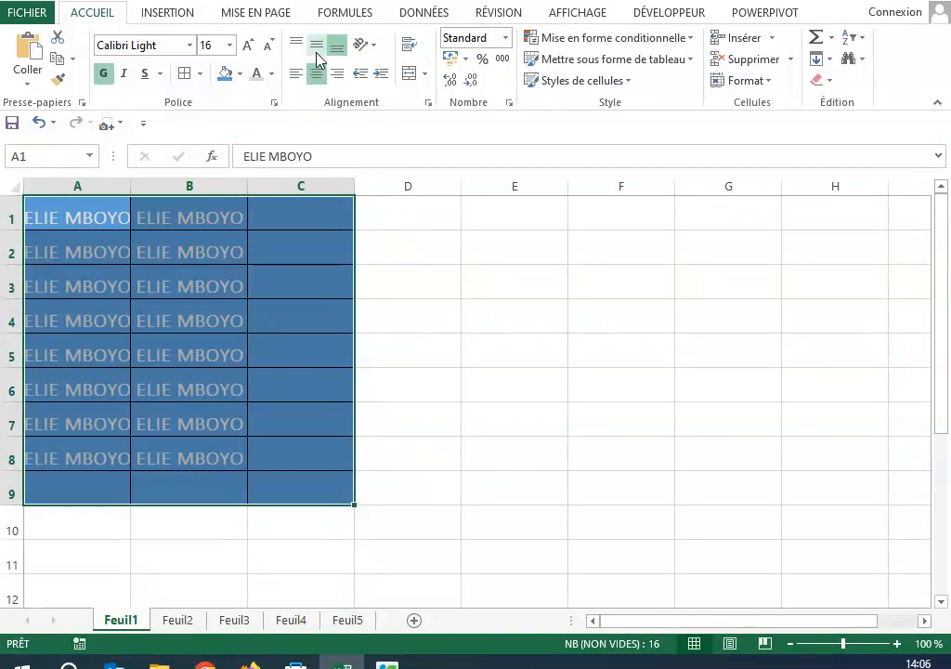
click(314, 46)
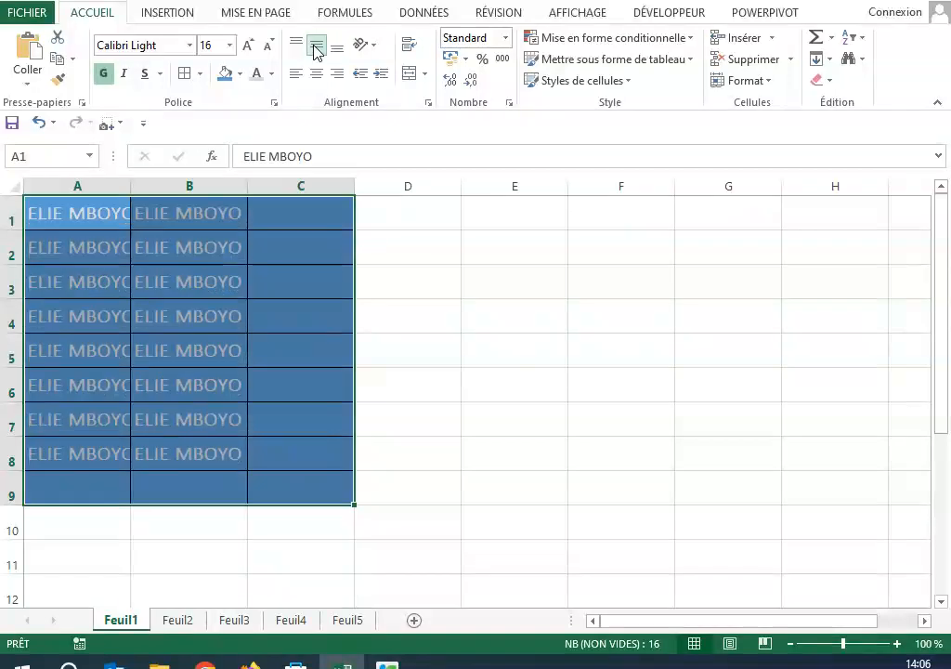
Step: Try the counterclockwise text rotation on A1:C9 and undo it
click(376, 47)
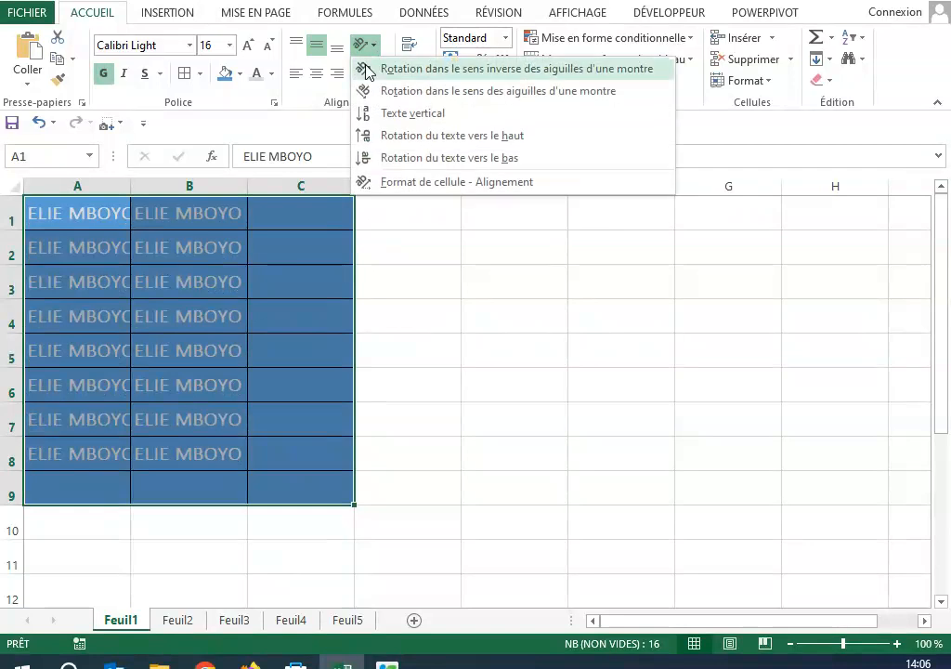
click(368, 69)
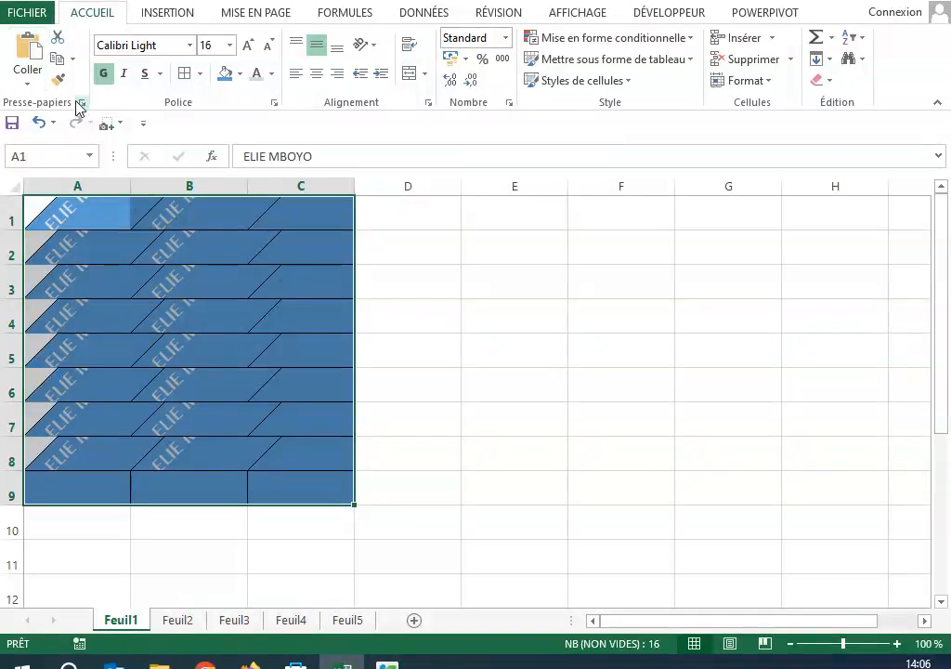
click(38, 121)
click(531, 335)
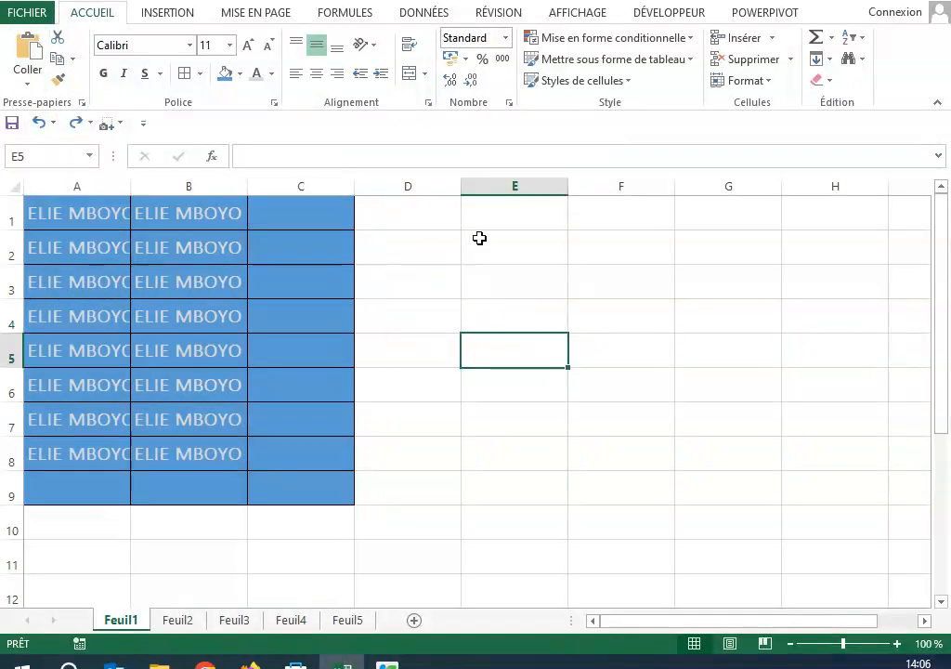
Step: Enter TAPI, ROUGE, NOIR and BLANC in cells E2 to E5
click(480, 238)
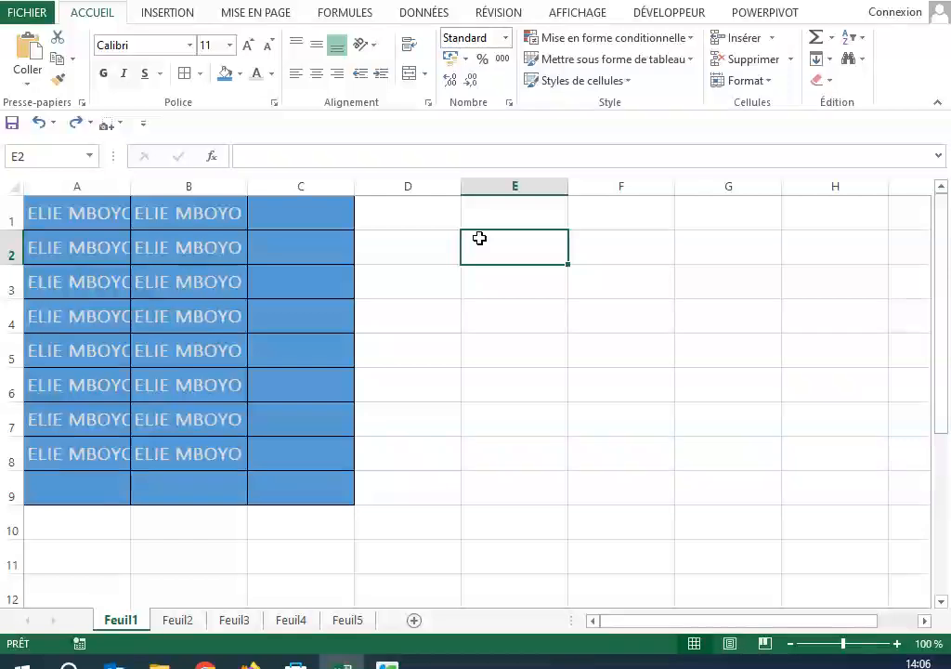
text(TAPI)
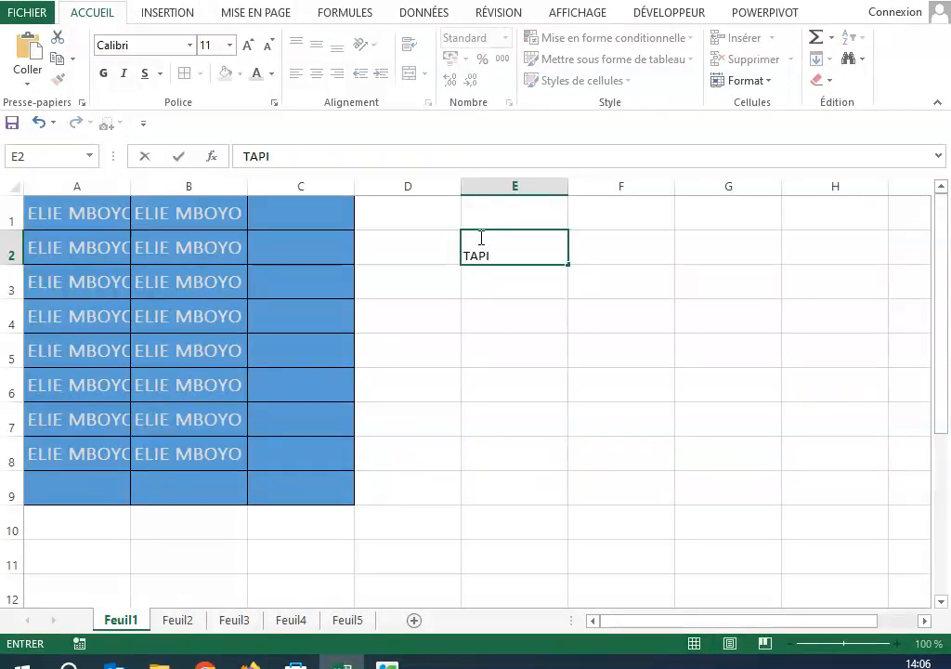
key(Return)
text(ROU)
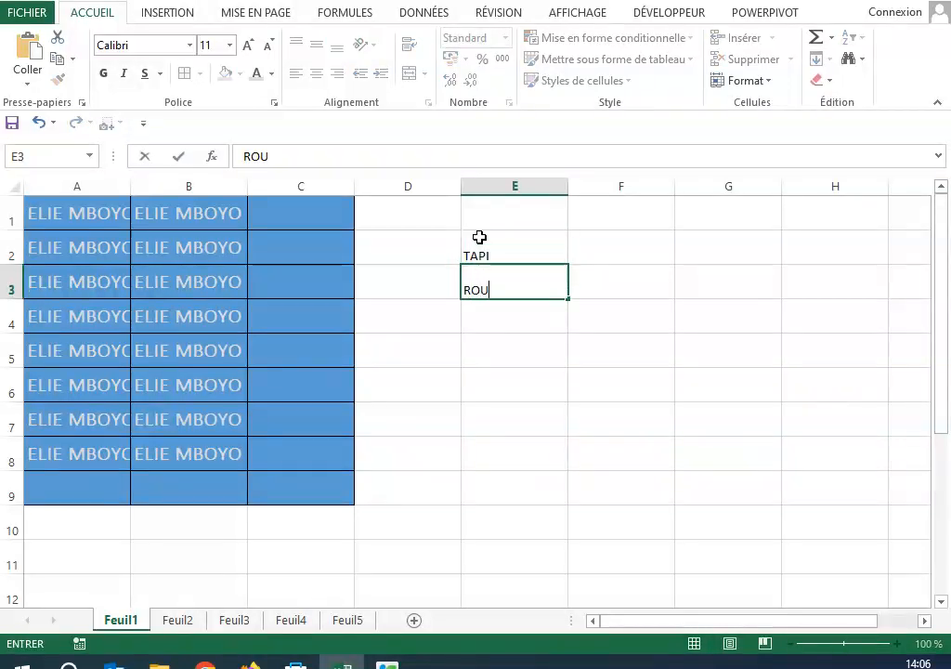
text(N)
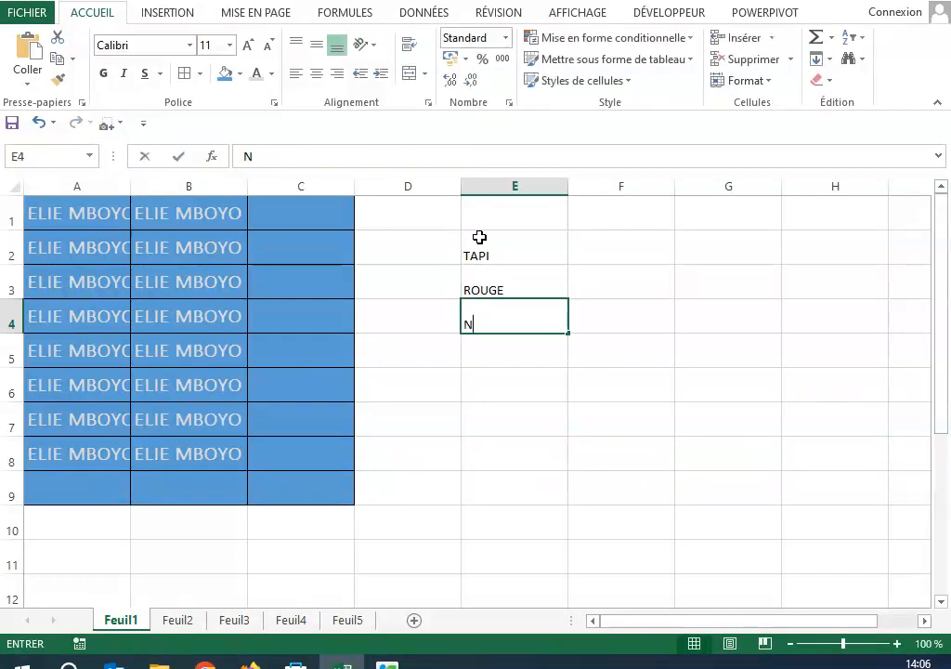
text(OIR)
key(Return)
text(BLANC)
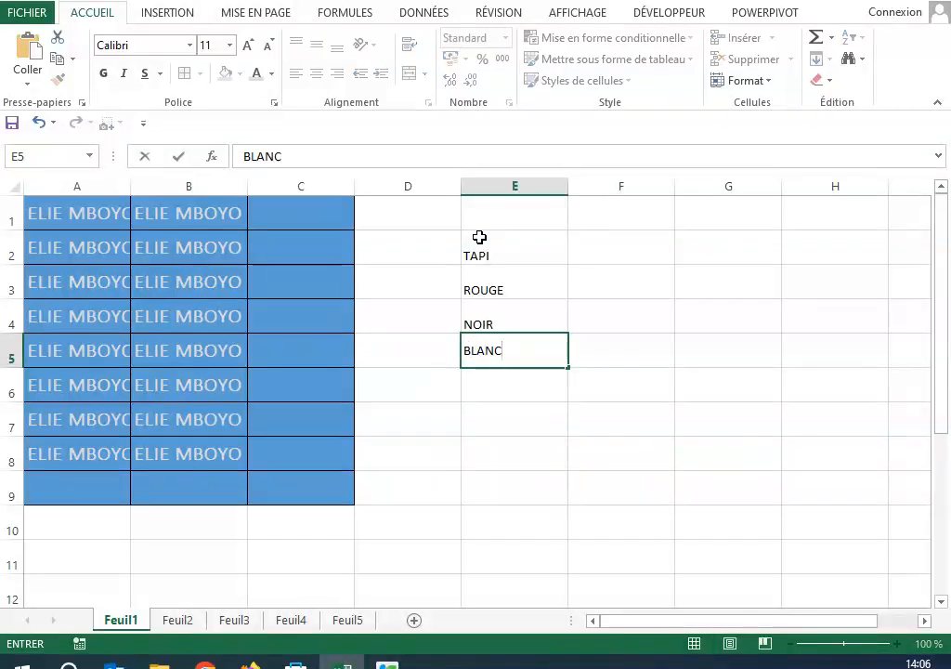
key(Return)
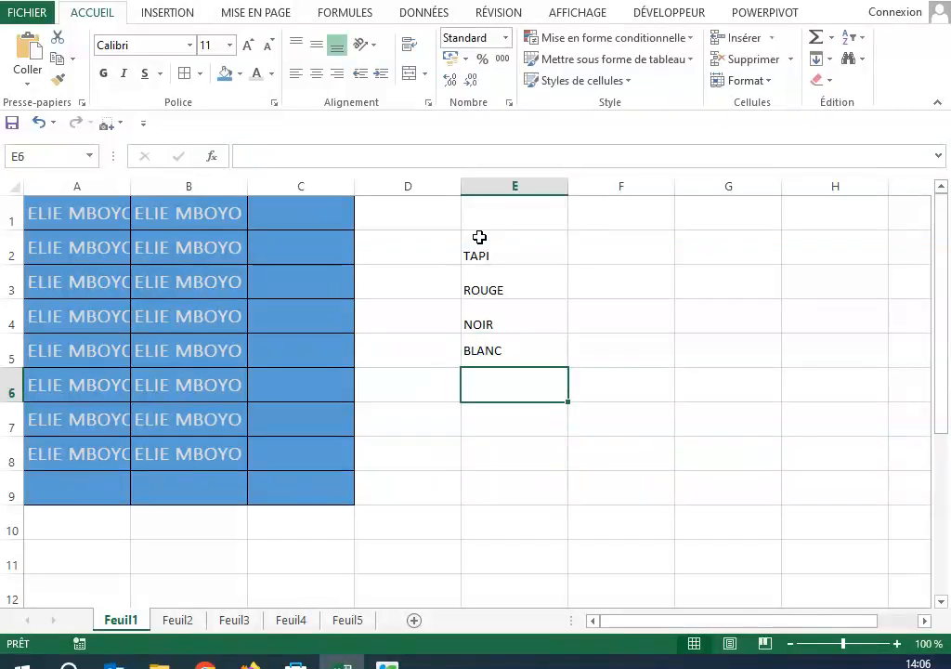
Step: Rotate the text in E2:E6 counterclockwise
drag(482, 255, 491, 381)
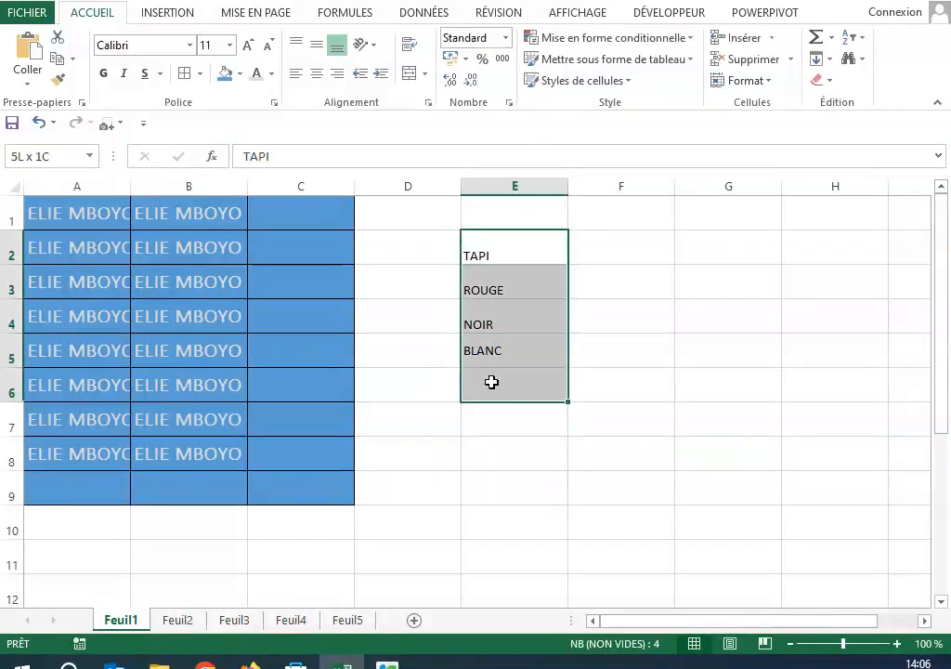
click(374, 46)
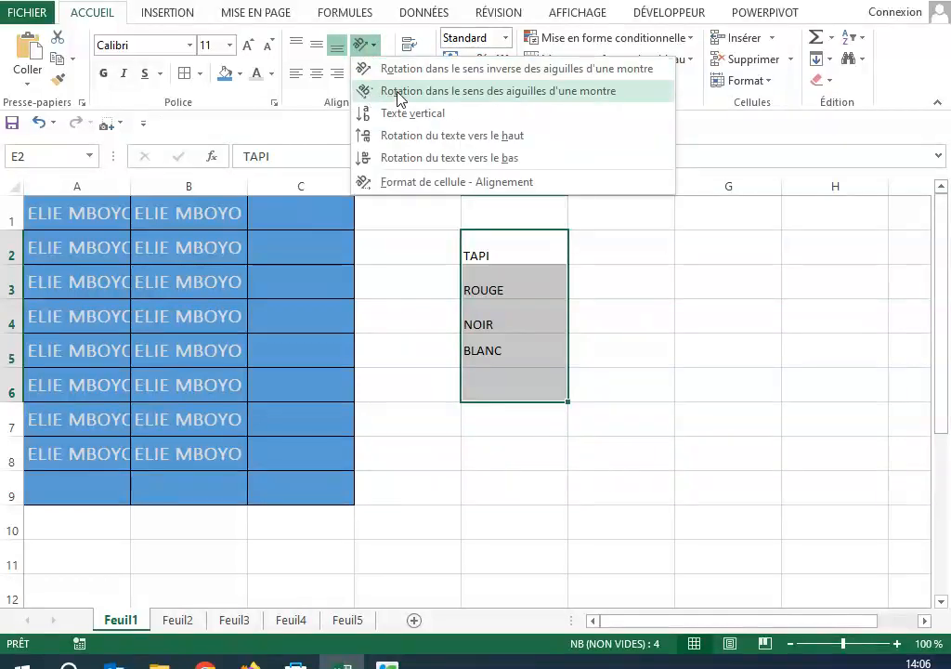
click(398, 71)
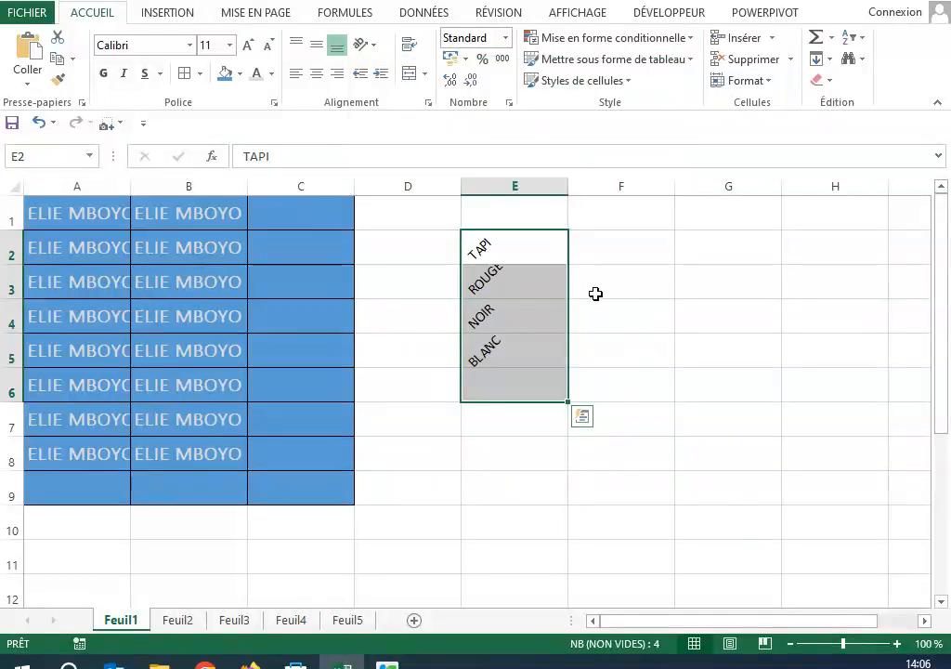
click(327, 414)
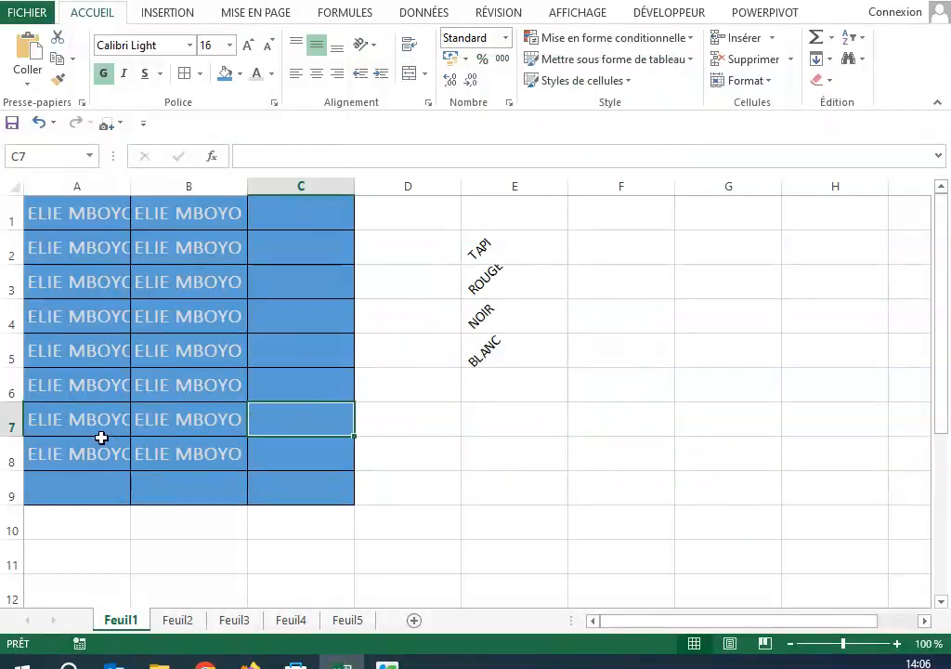
click(30, 225)
drag(177, 245, 294, 503)
drag(537, 363, 512, 281)
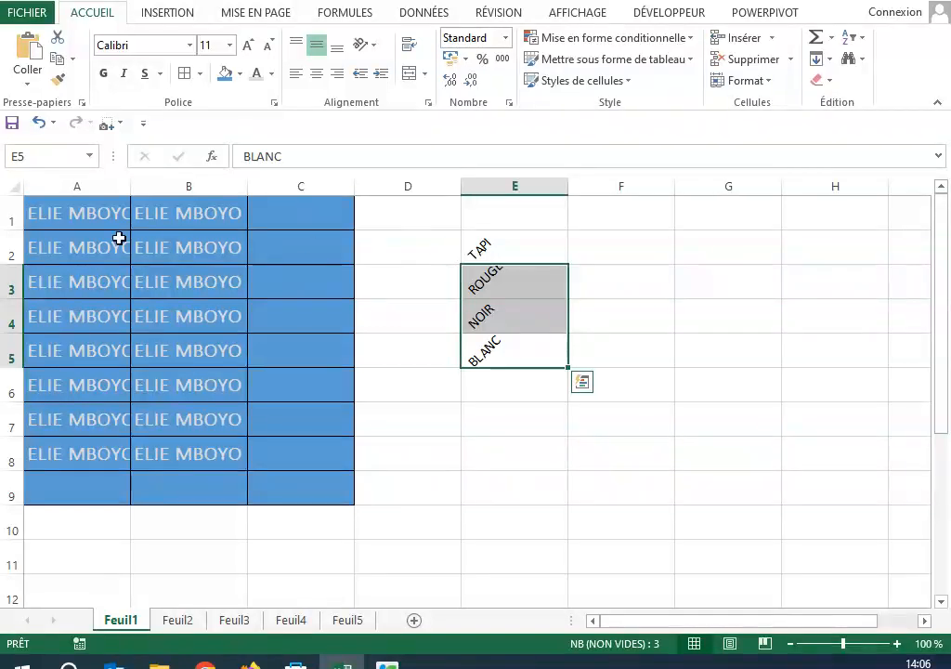
click(78, 215)
drag(78, 215, 335, 485)
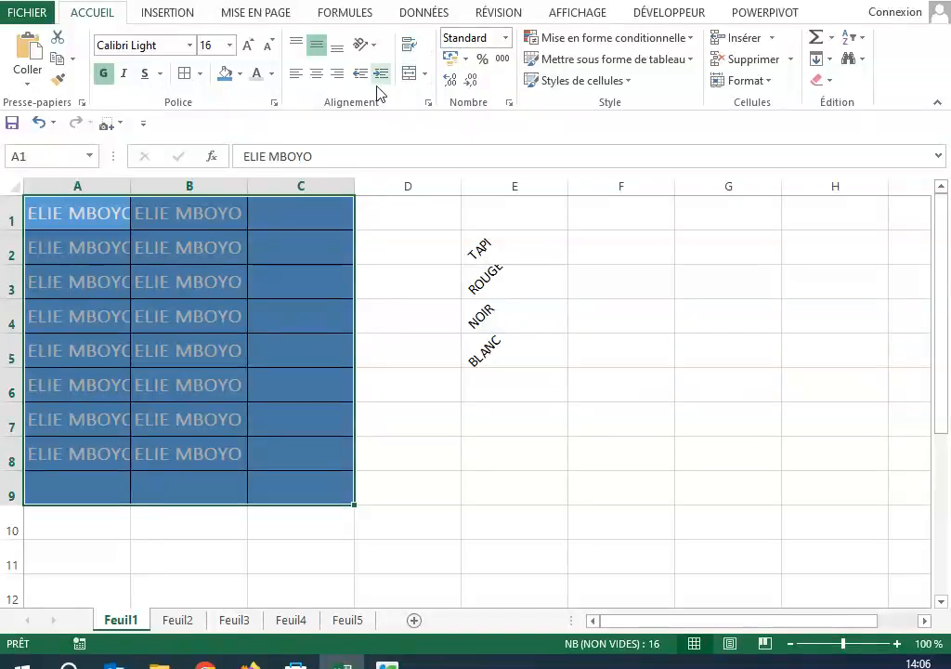
click(401, 320)
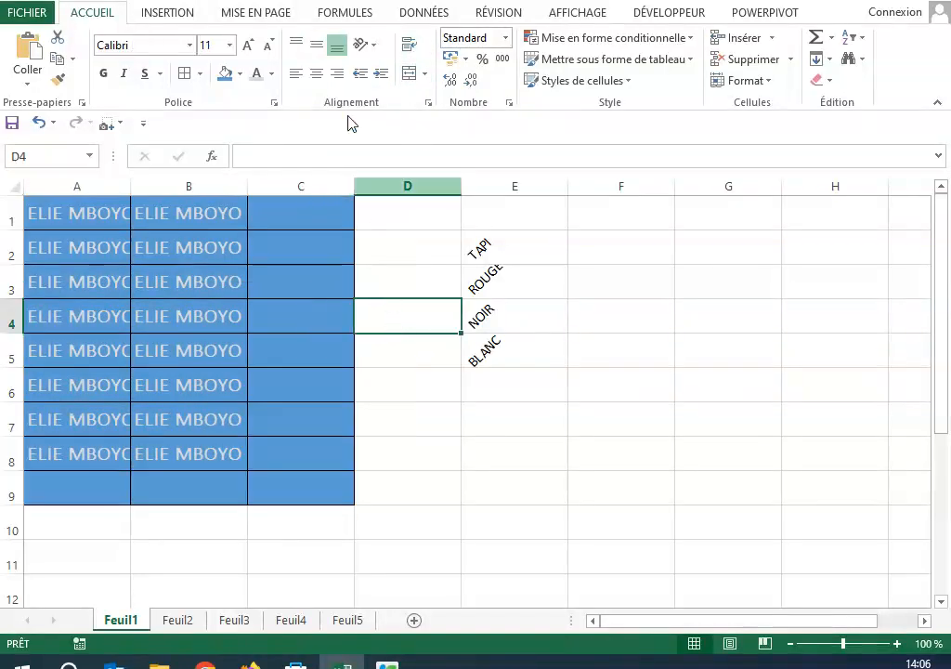
Step: Try increasing the indent of A1:C9 by several levels
drag(60, 216, 307, 488)
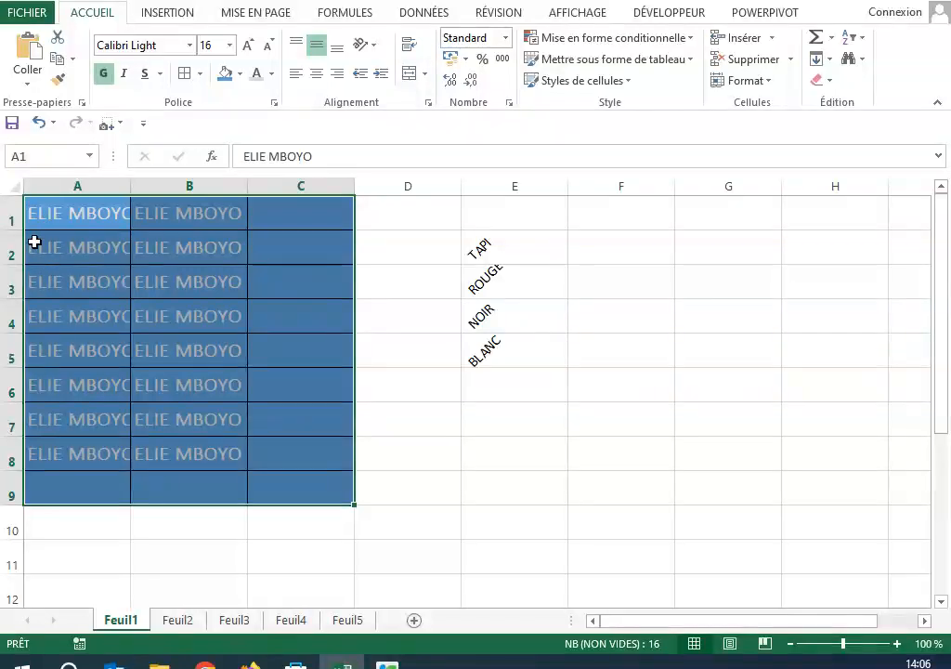
click(380, 74)
click(381, 74)
click(381, 74)
click(381, 74)
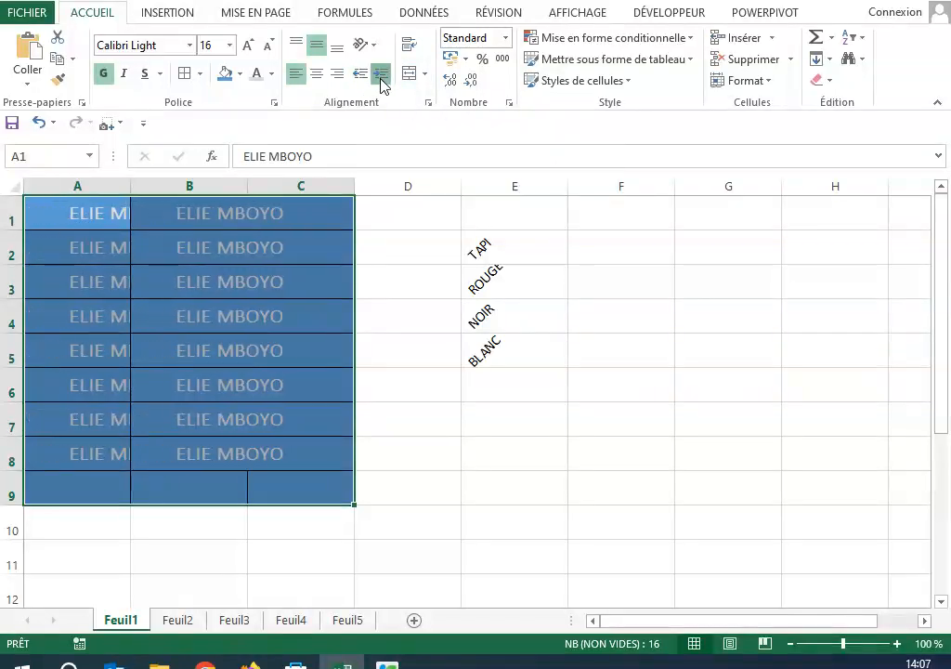
click(381, 80)
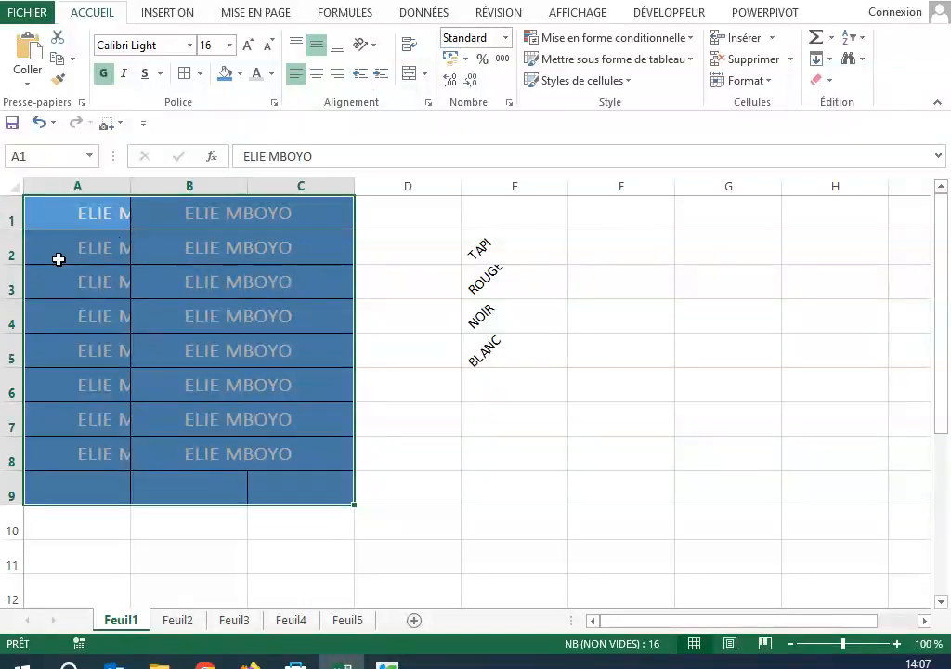
Step: Decrease the indent of A1:C9 until its text is back at the cell edge
click(362, 82)
click(362, 82)
click(362, 81)
click(362, 82)
click(362, 82)
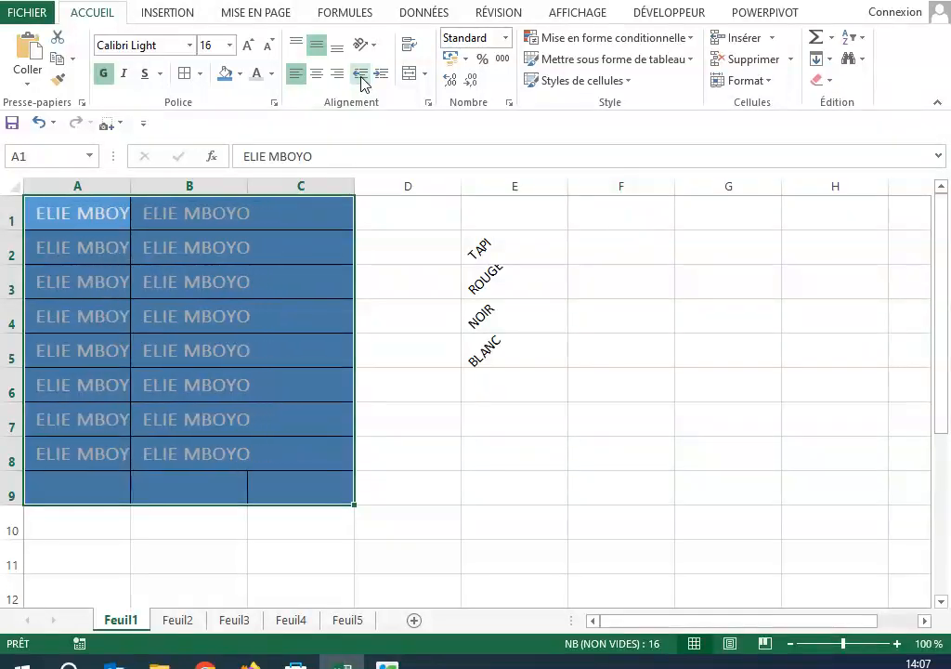
click(362, 82)
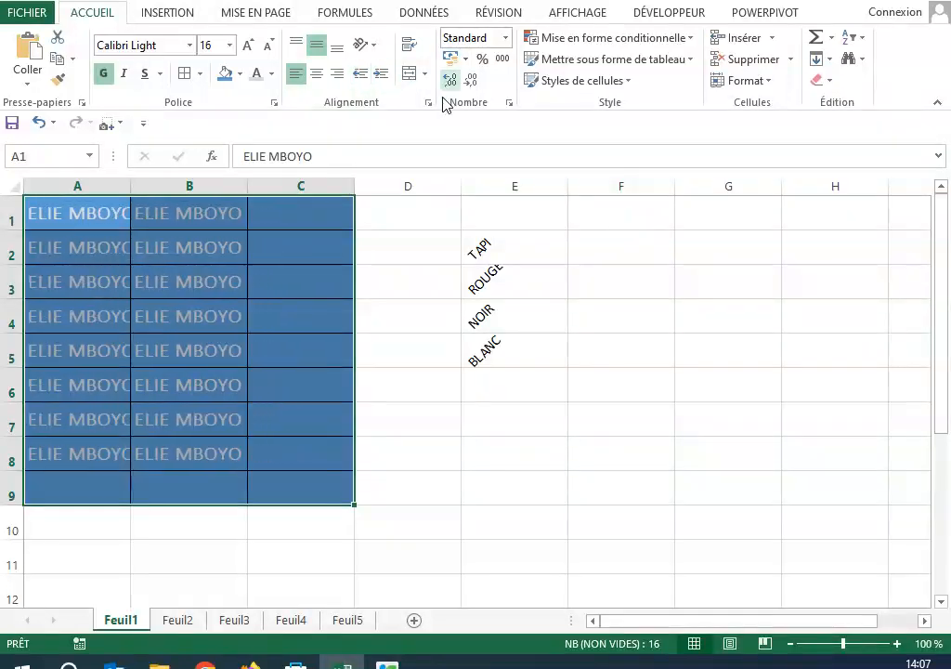
Step: Enter the title LISTE DE PRESENCE DE PARTICPANTS in cell D1
click(659, 388)
click(384, 213)
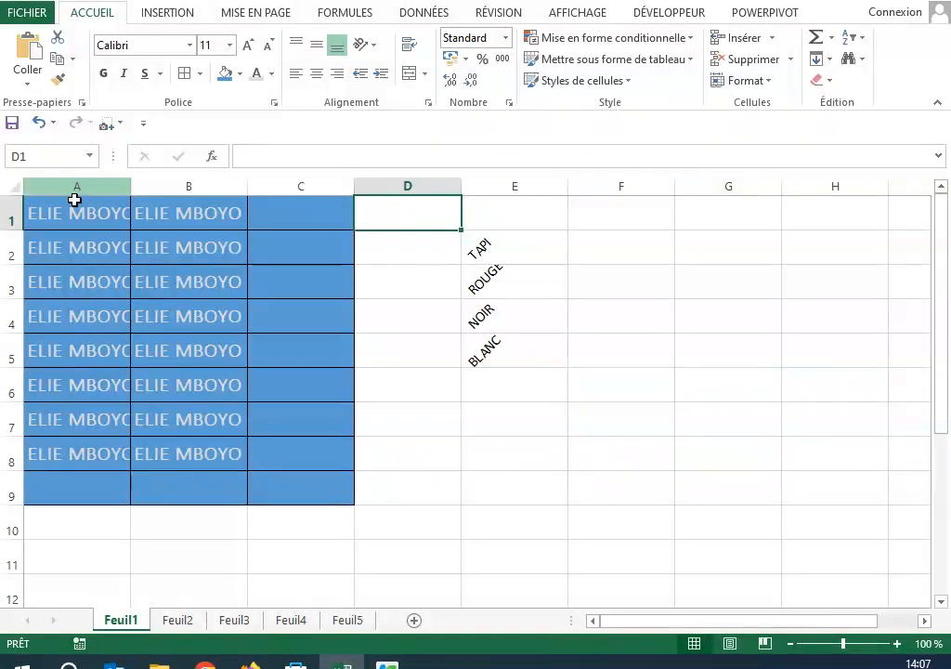
drag(406, 219, 694, 215)
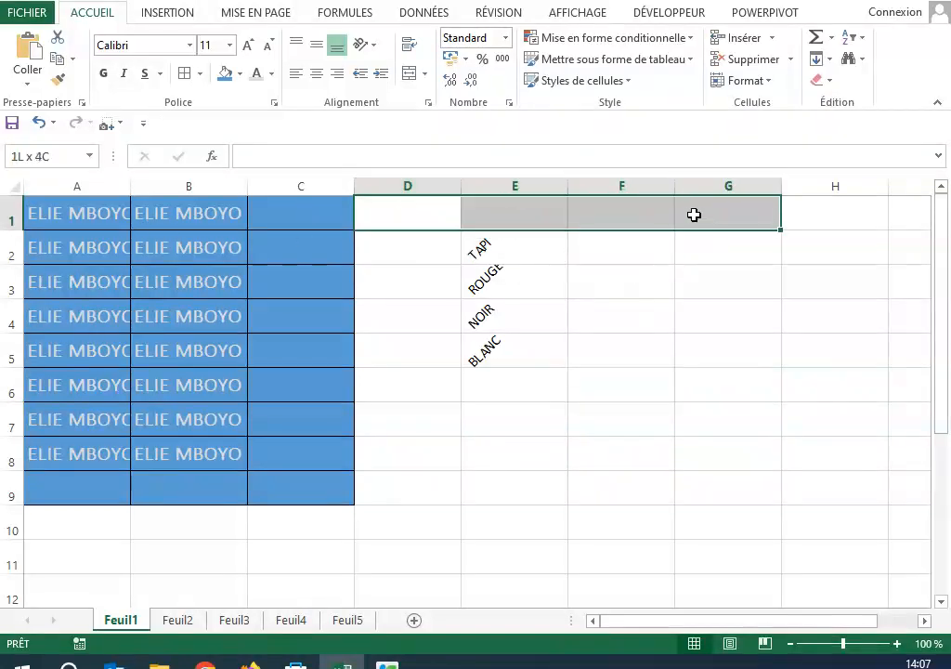
click(425, 214)
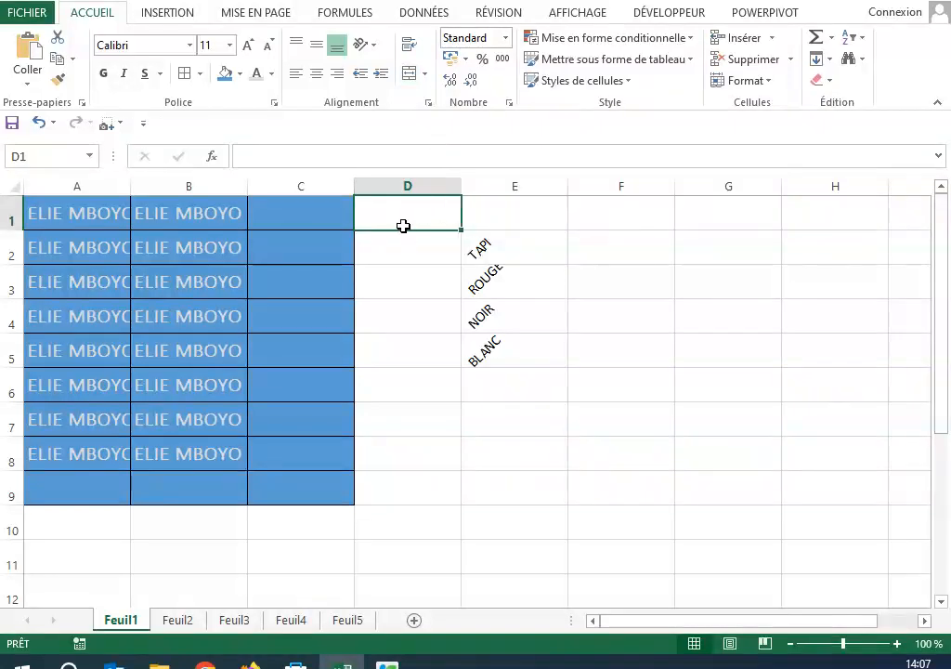
text(LISTE DE PRESENCE DE PARTICPANTS)
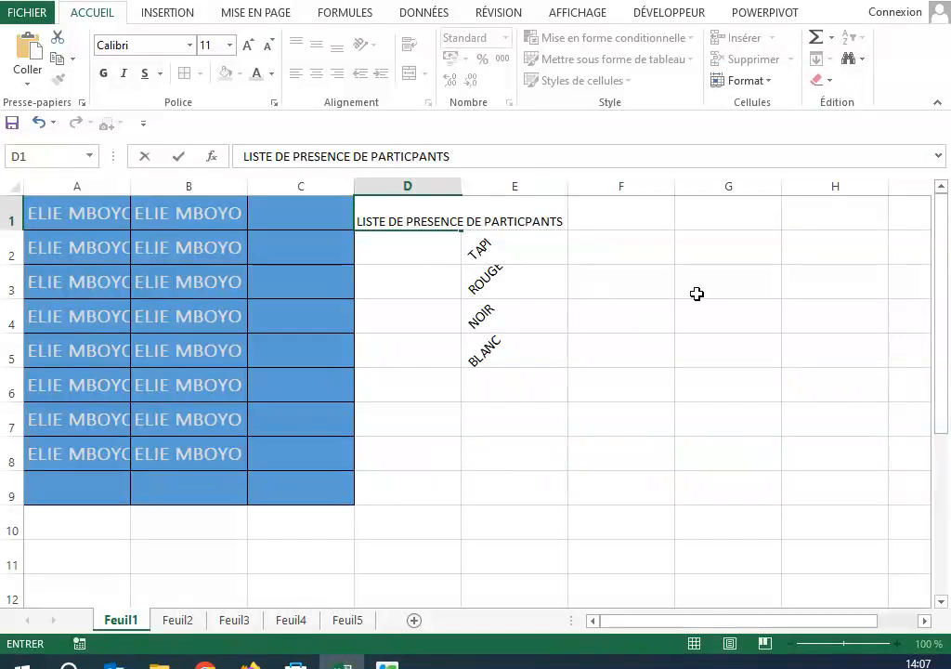
click(475, 283)
click(396, 221)
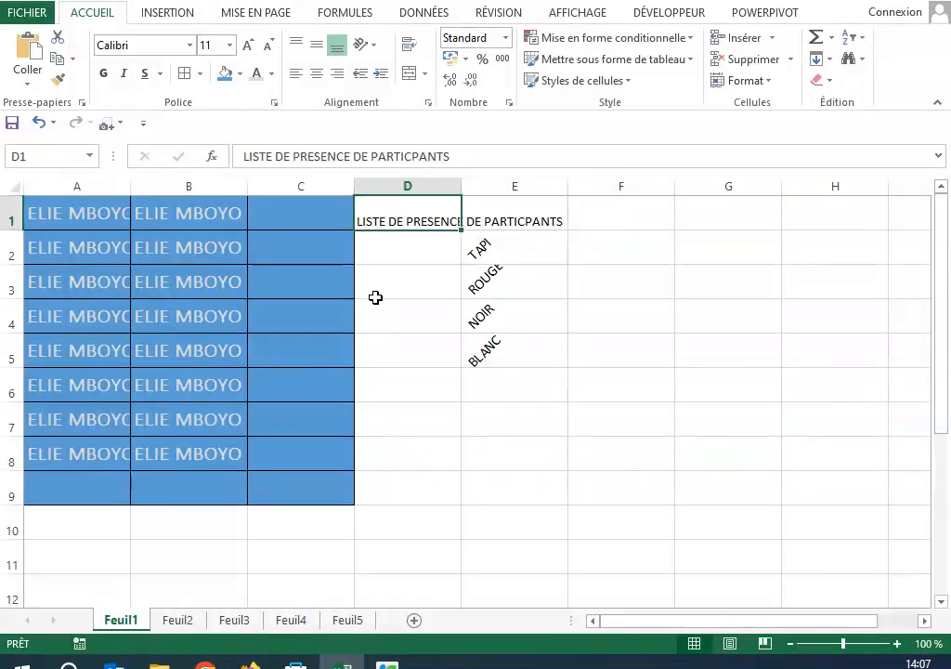
click(454, 381)
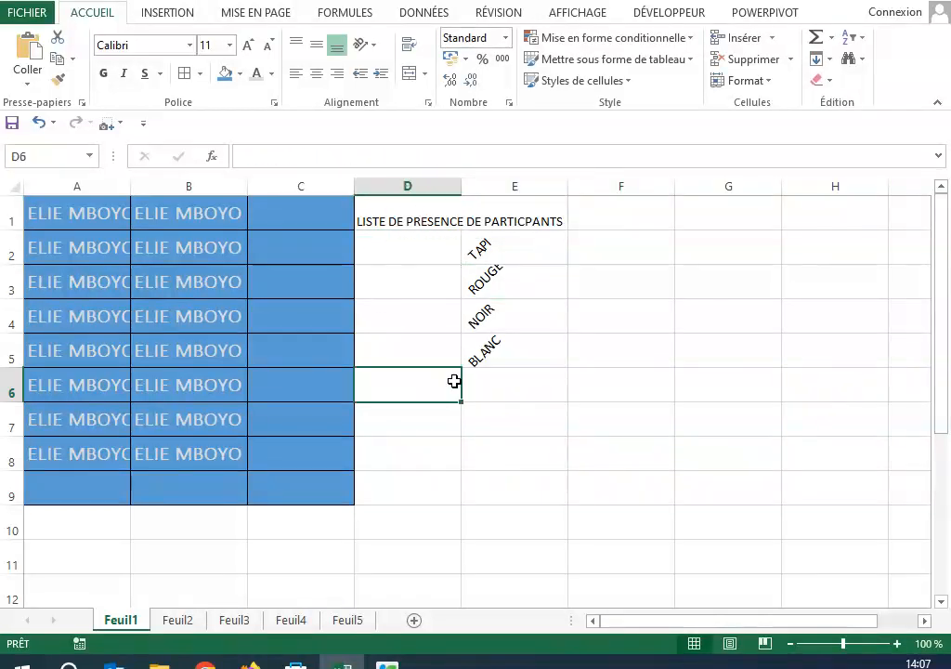
Step: Try widening column D to fit the title, narrow the column so the title overflows, and select D1:F1
click(372, 216)
drag(459, 186, 571, 187)
click(422, 327)
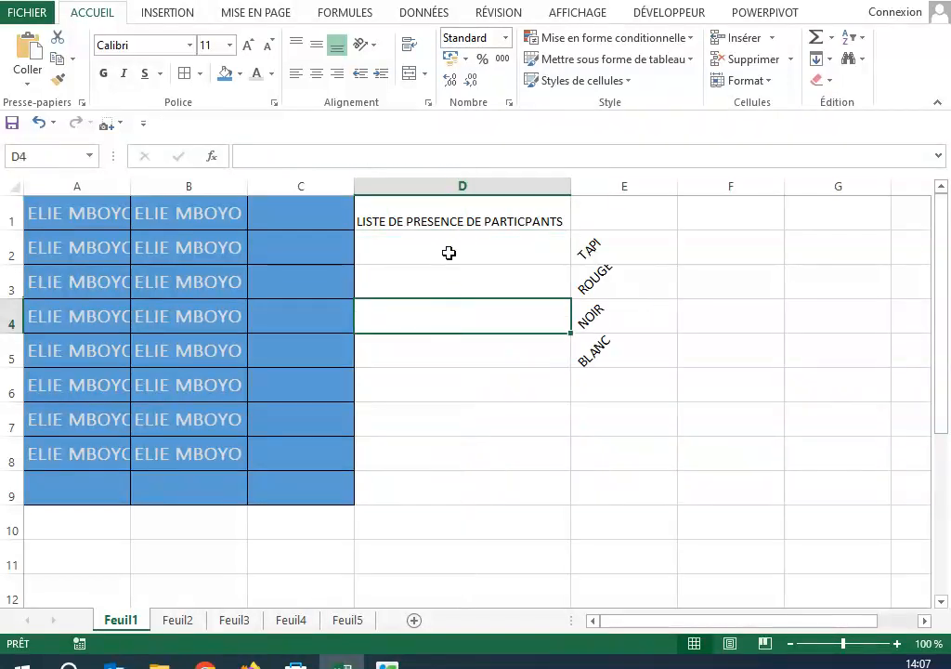
drag(568, 186, 436, 187)
click(590, 349)
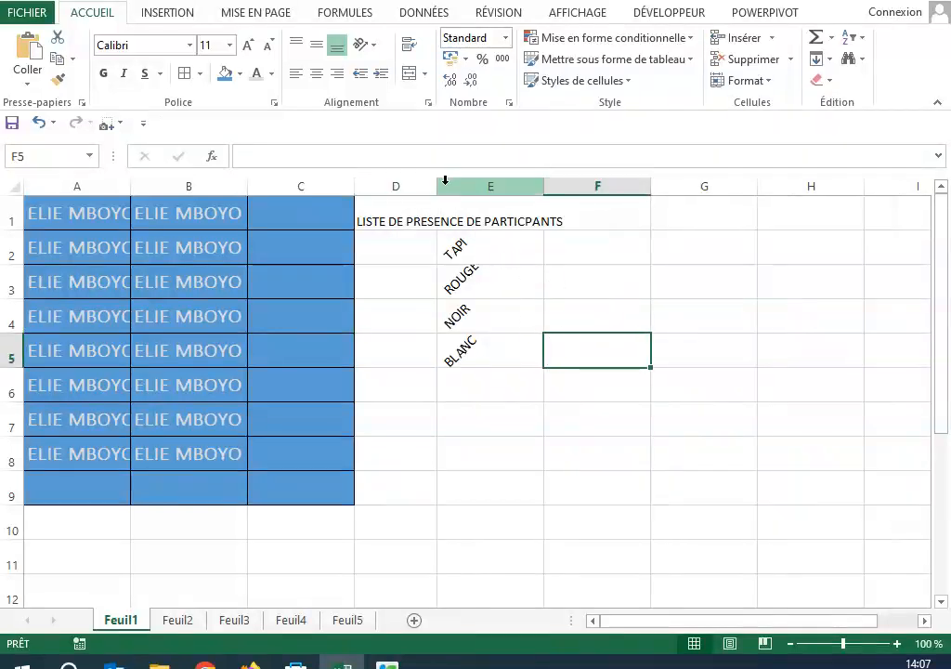
drag(437, 187, 578, 199)
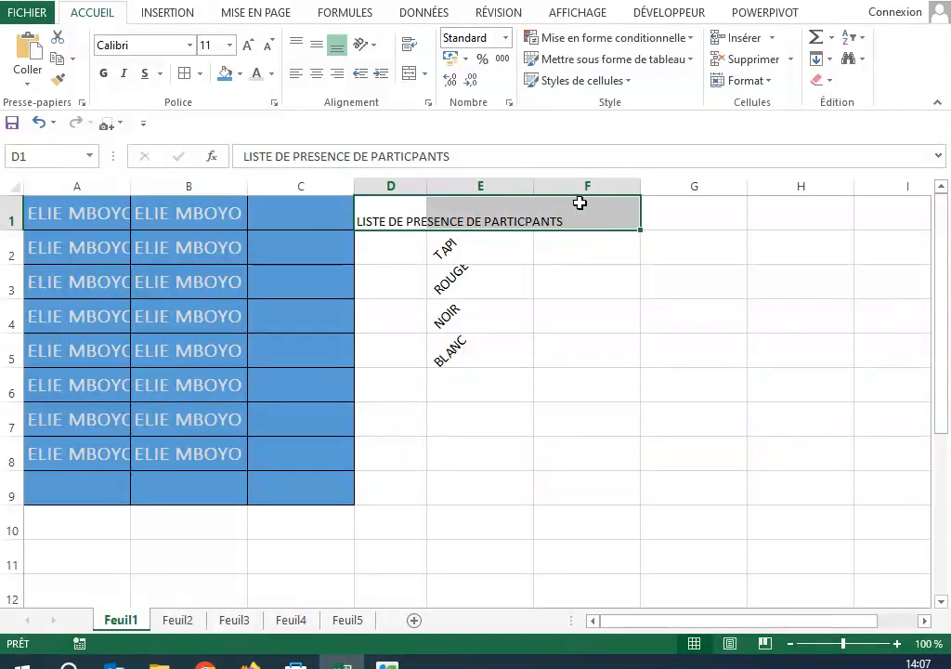
Step: Try wrapping the title text within cell D1, and turn the wrapping off again
click(414, 51)
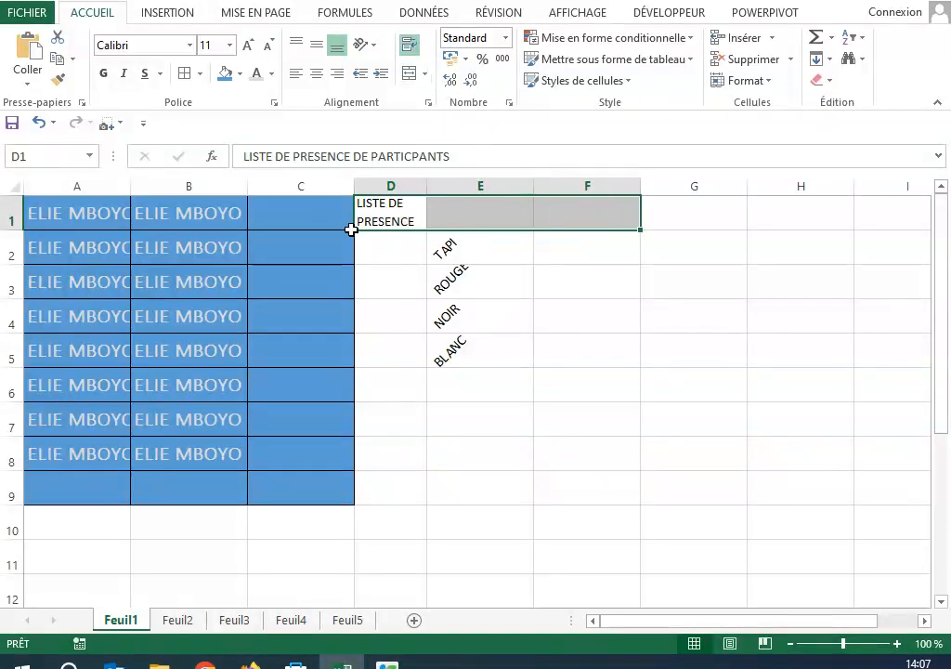
drag(395, 351, 409, 320)
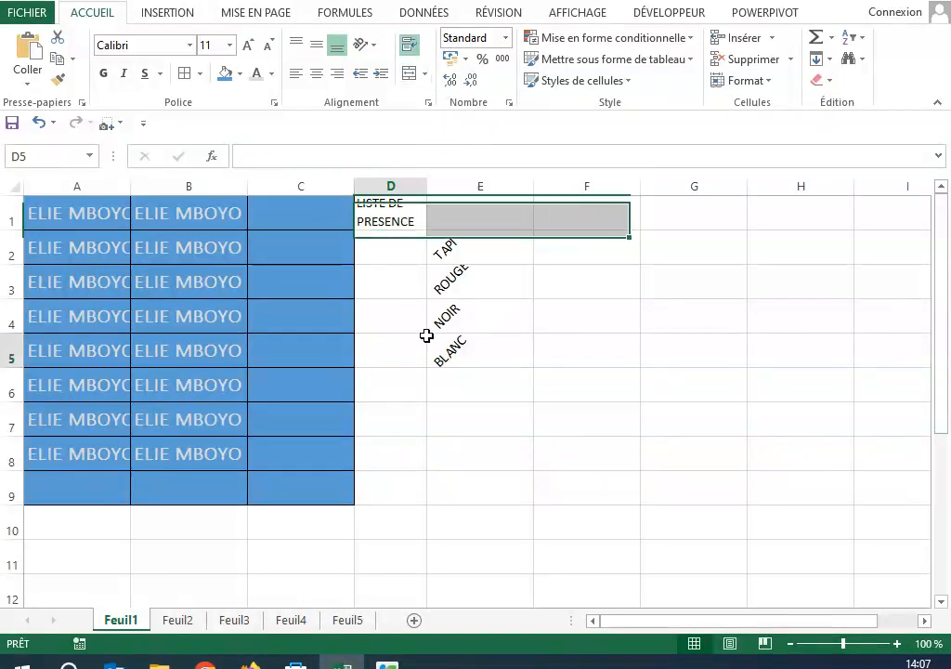
click(386, 221)
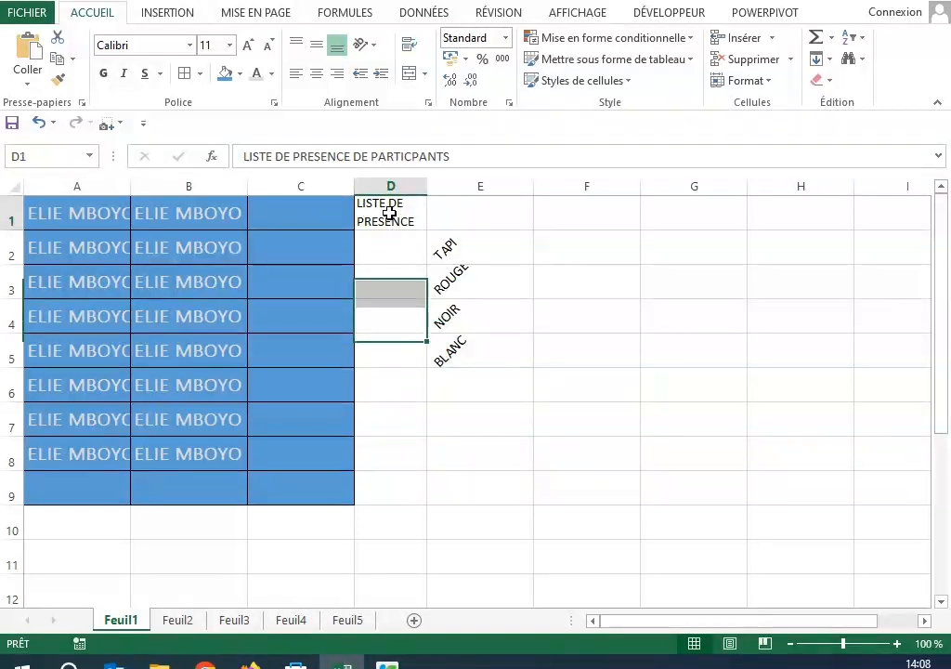
click(408, 48)
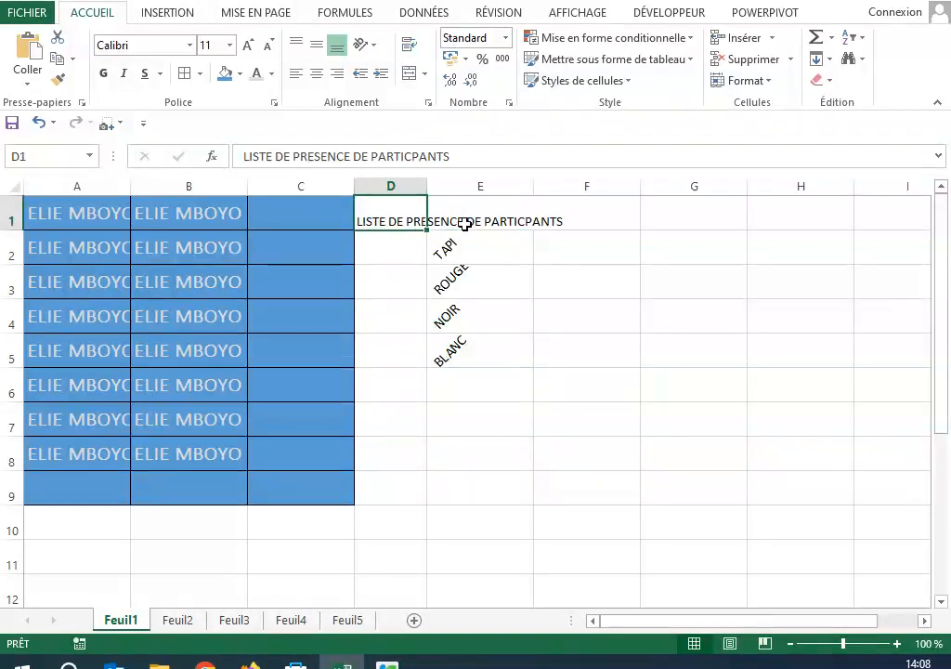
Step: Try merging the title cells D1:F1 into one cell without centring, and undo the merge
click(424, 73)
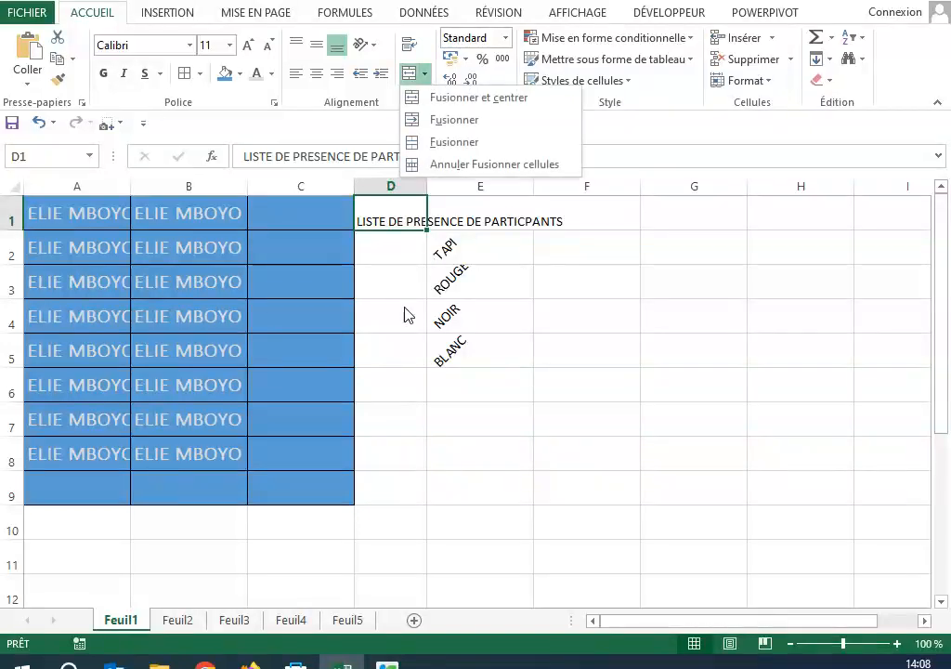
click(409, 212)
drag(409, 212, 562, 221)
click(424, 75)
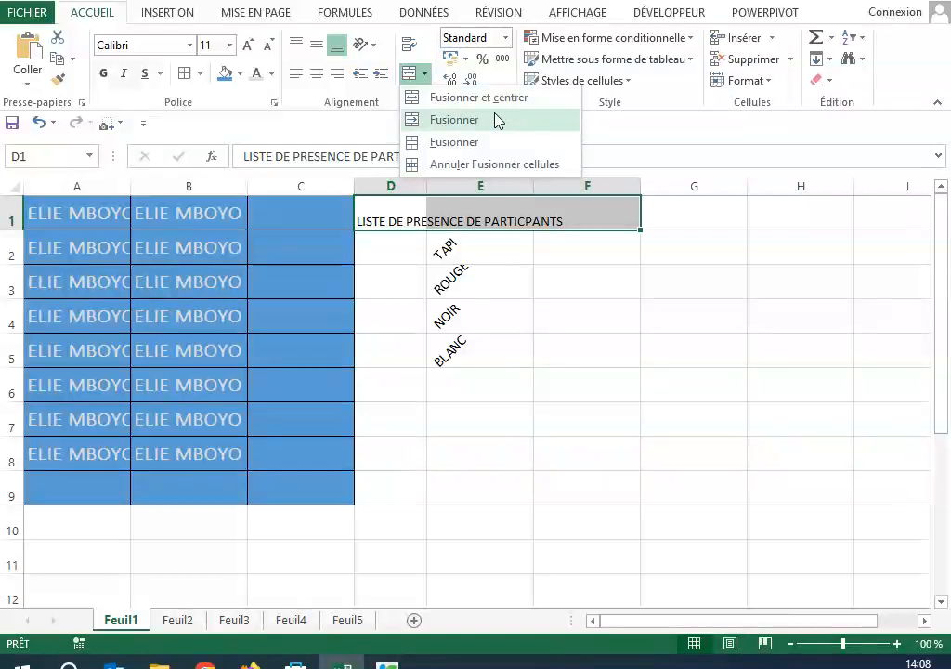
click(453, 137)
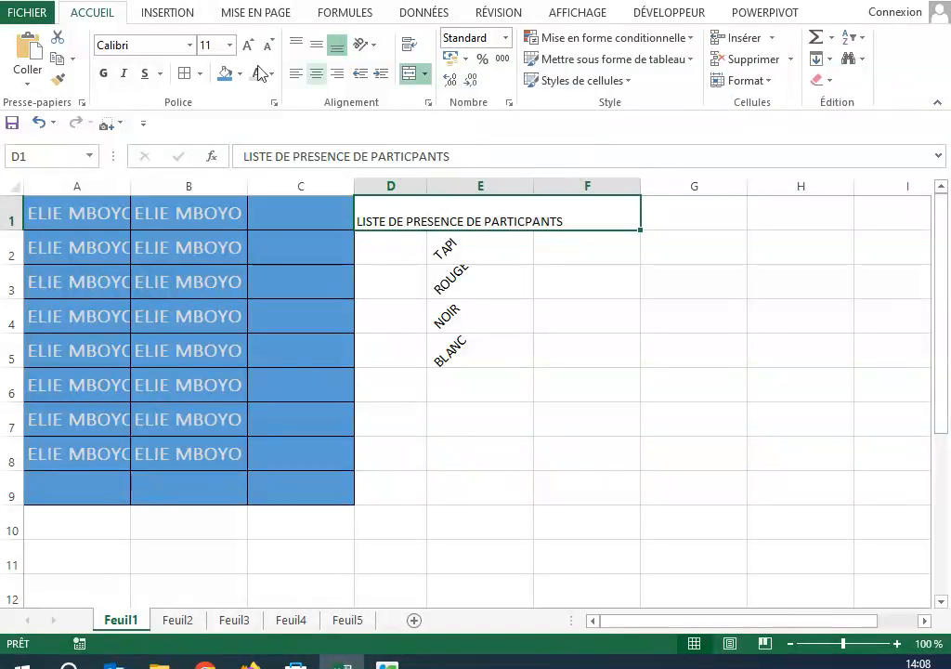
click(39, 123)
Step: Try merging D1:F1 across the row with the other Fusionner option, and undo it
click(422, 76)
click(436, 119)
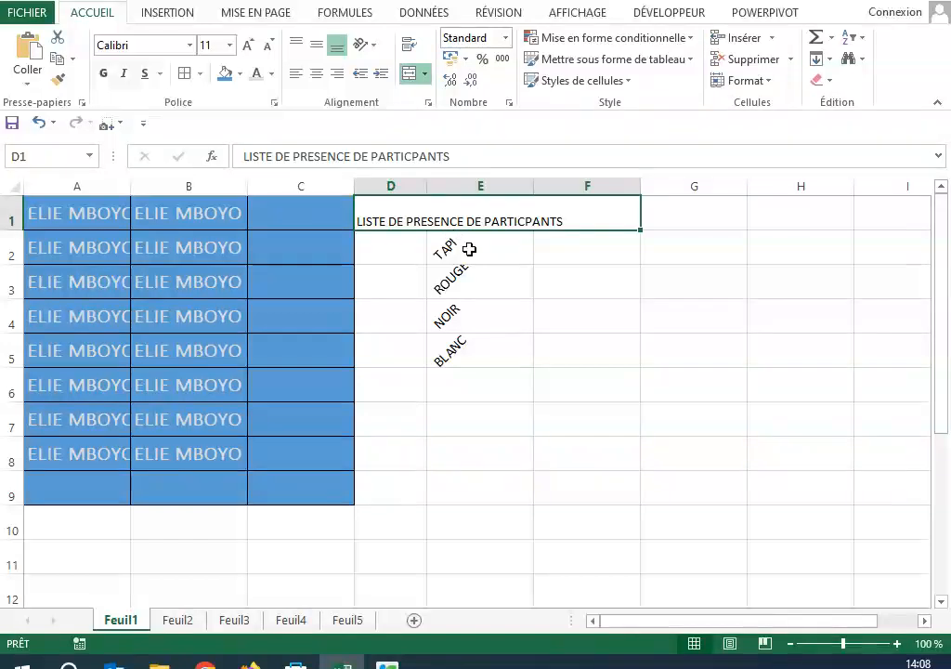
click(39, 123)
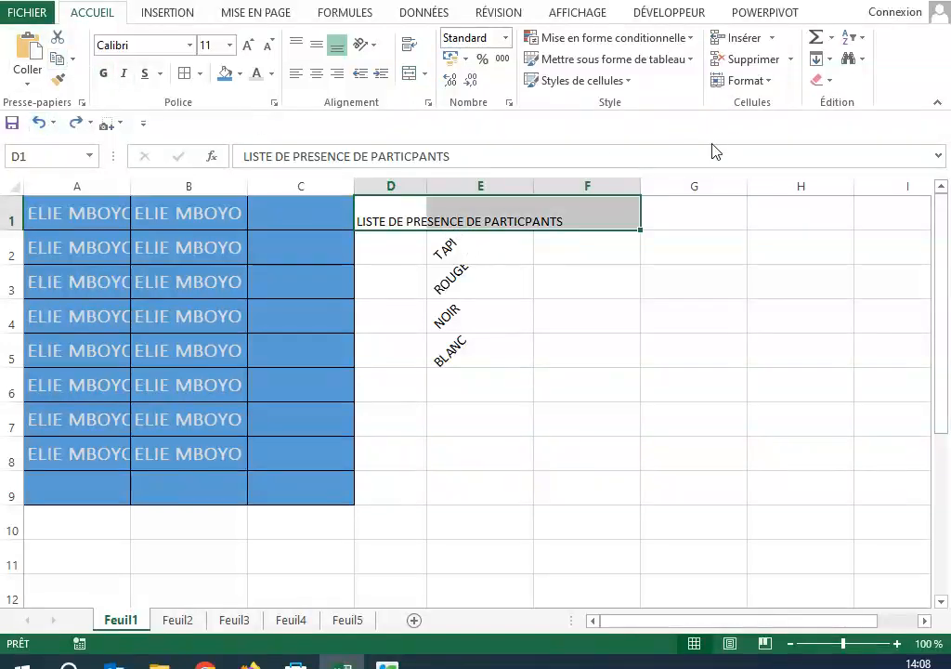
Step: Merge and centre the title across D1:F1 and align it vertically in the middle of the merged cell
click(425, 76)
click(483, 98)
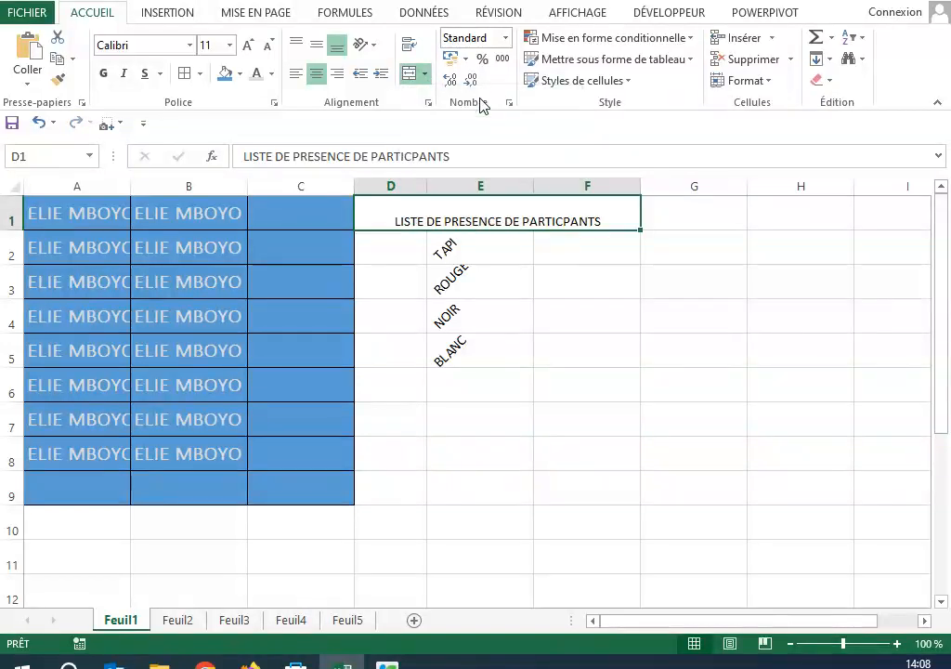
click(668, 366)
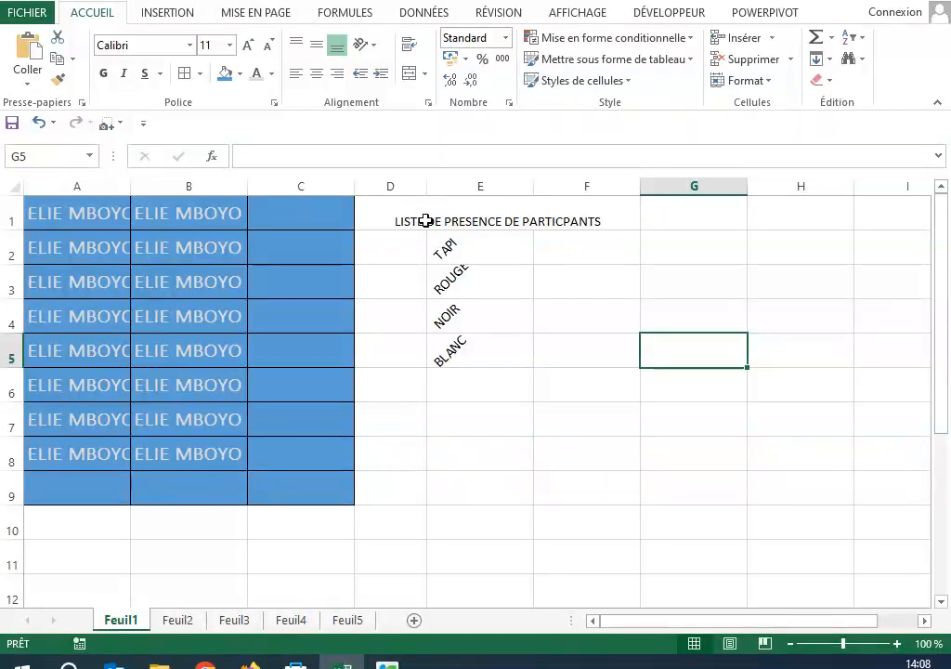
click(423, 211)
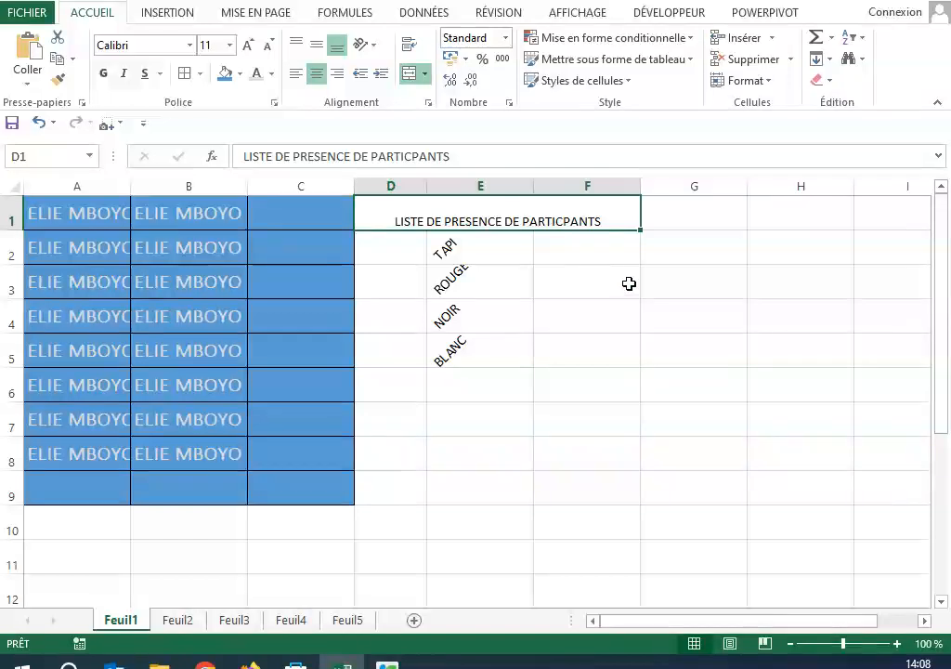
click(317, 47)
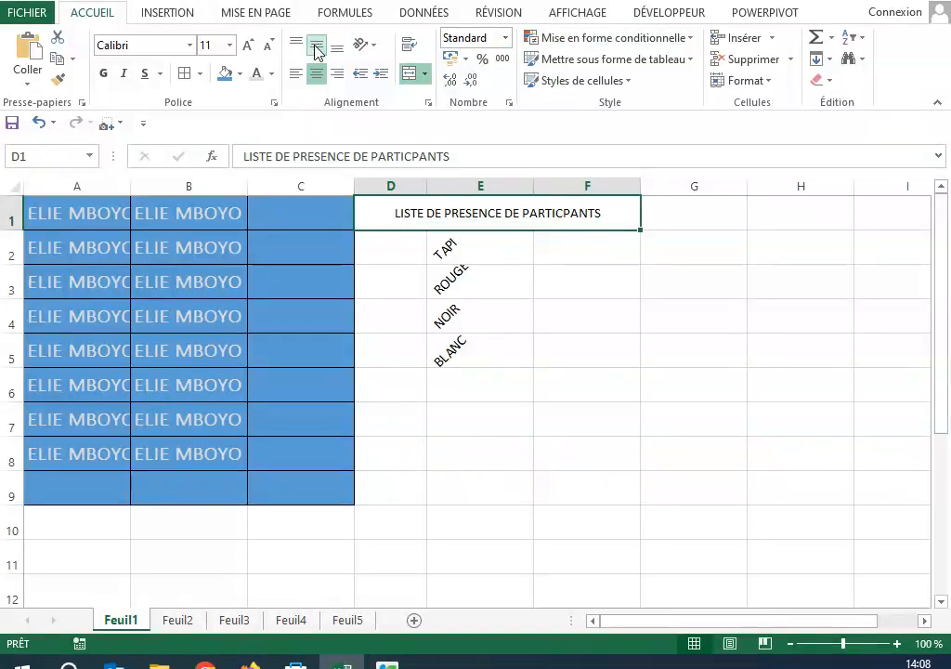
click(703, 361)
click(511, 244)
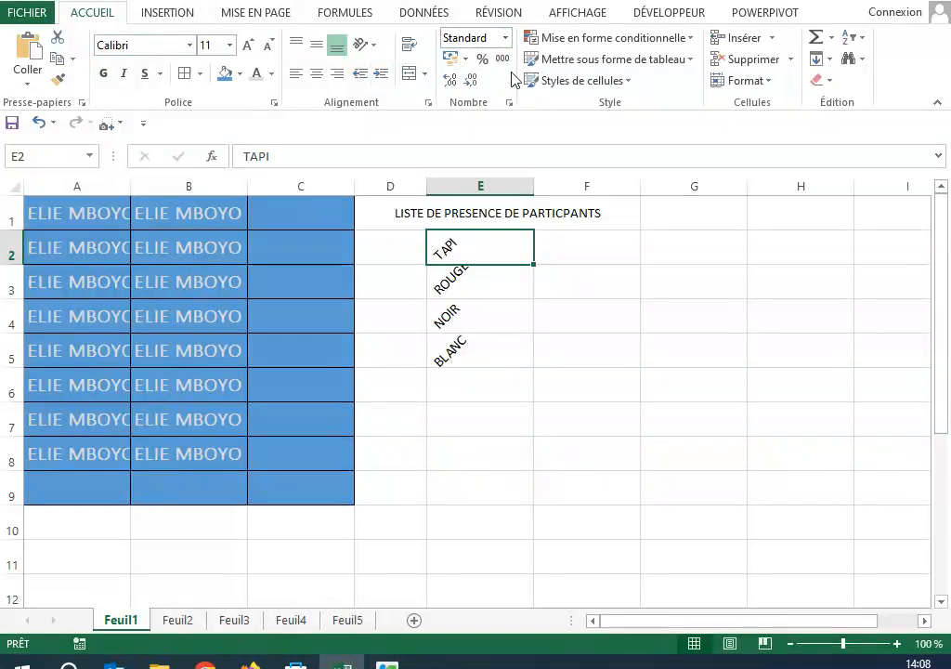
click(573, 326)
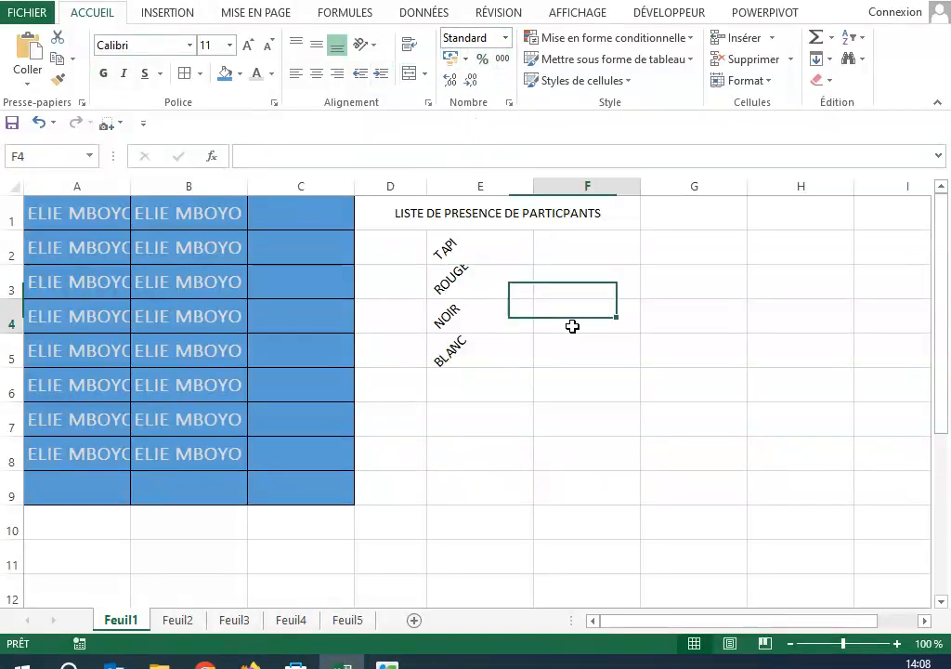
click(450, 213)
click(587, 410)
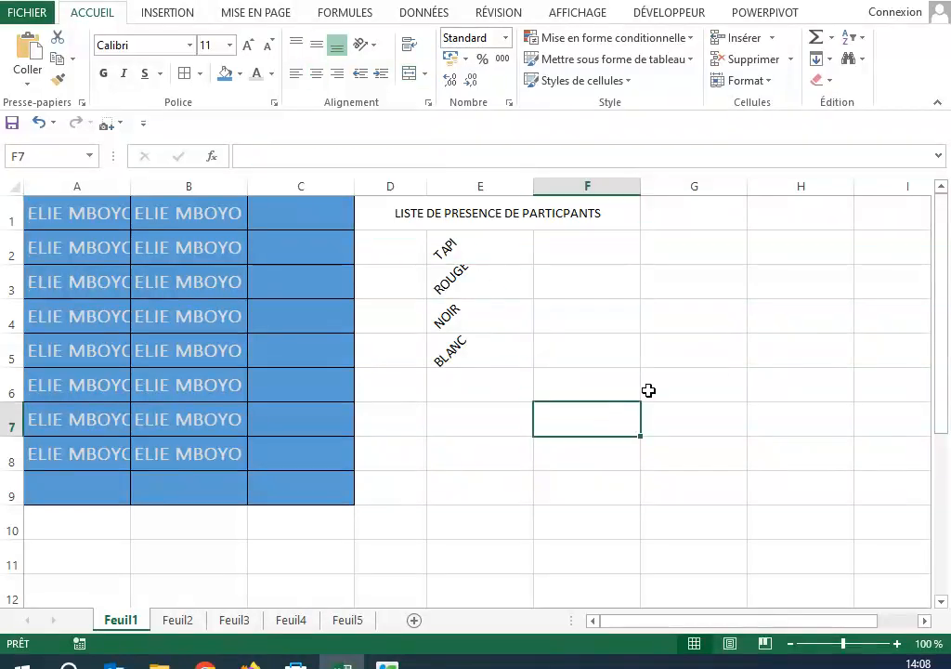
click(476, 463)
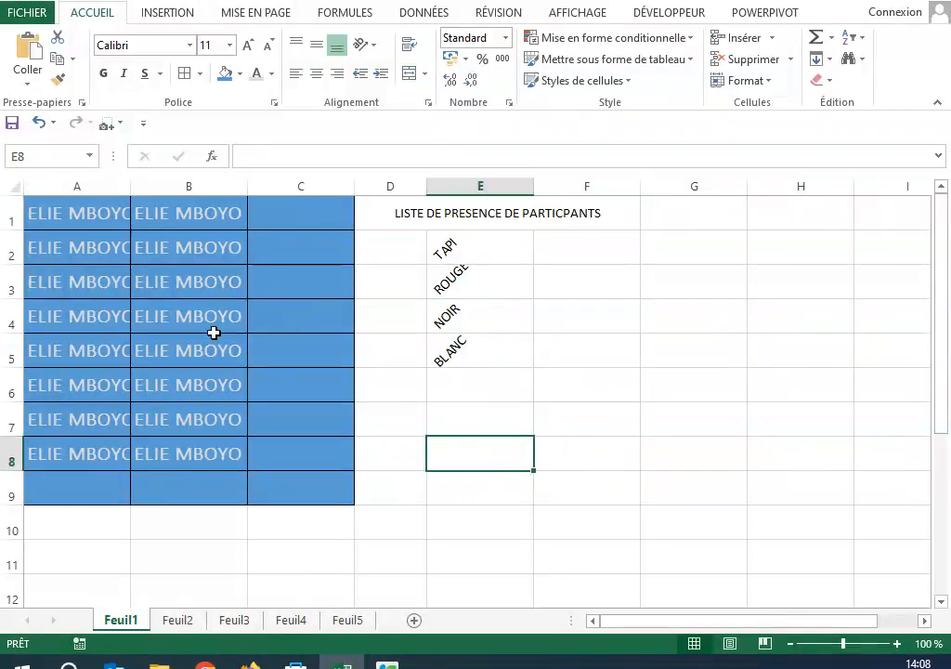
Step: Select cell B4 in the blue table
click(216, 319)
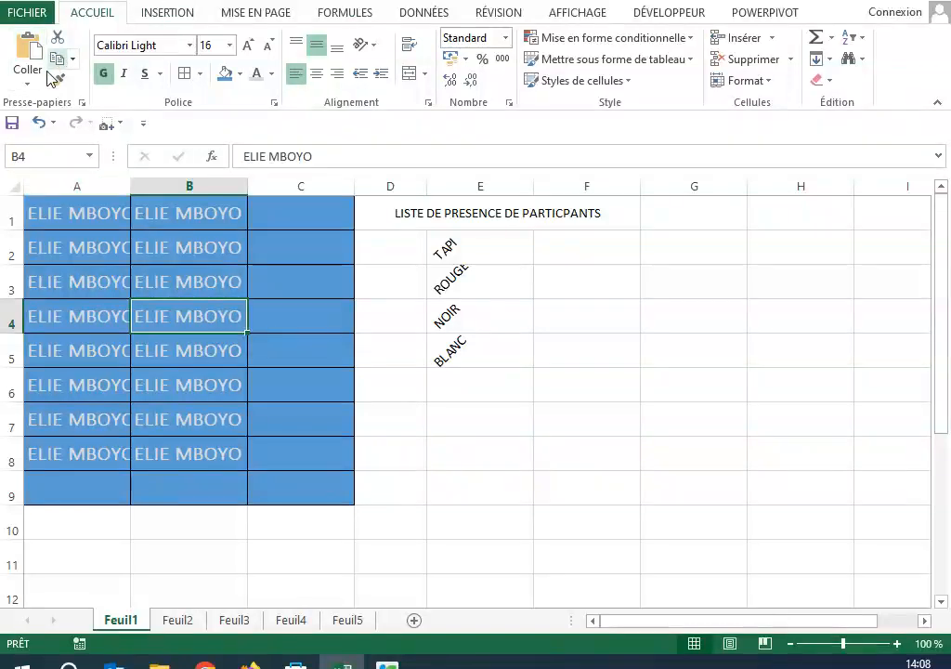